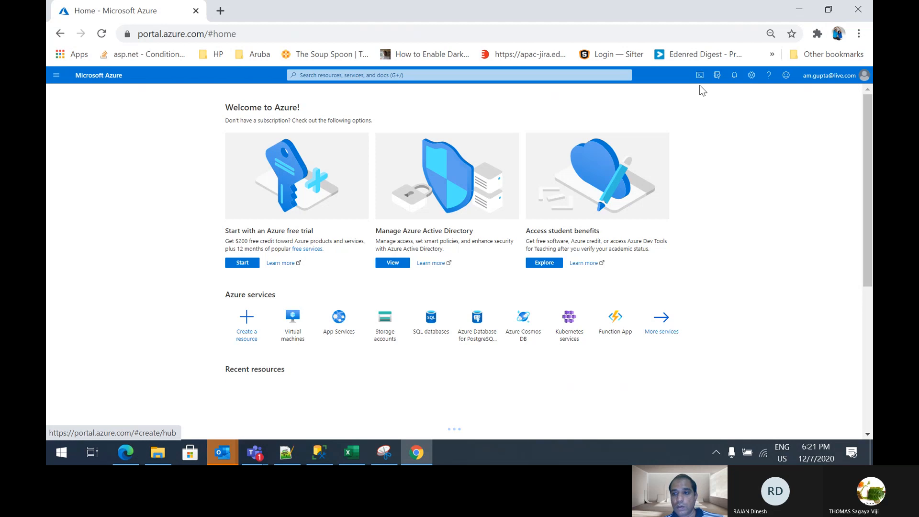
Check the signed-in account's details and open the App Services page
click(826, 76)
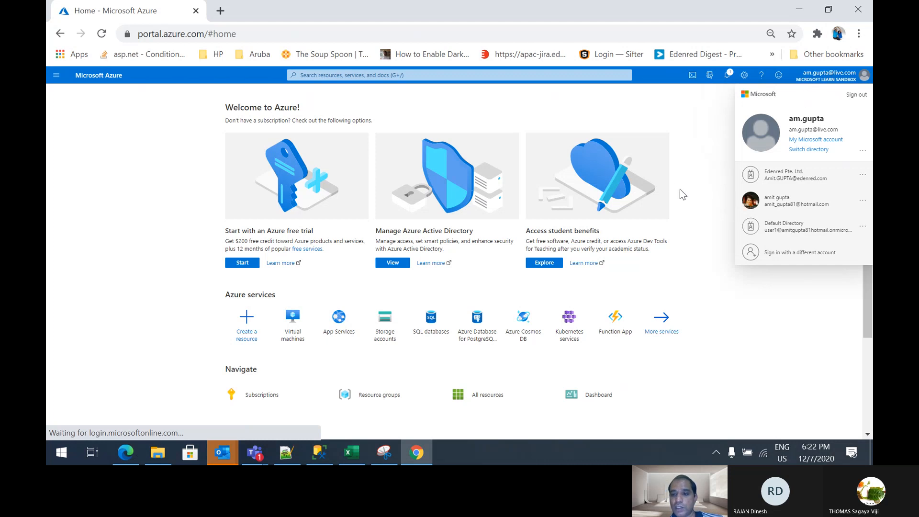
click(680, 143)
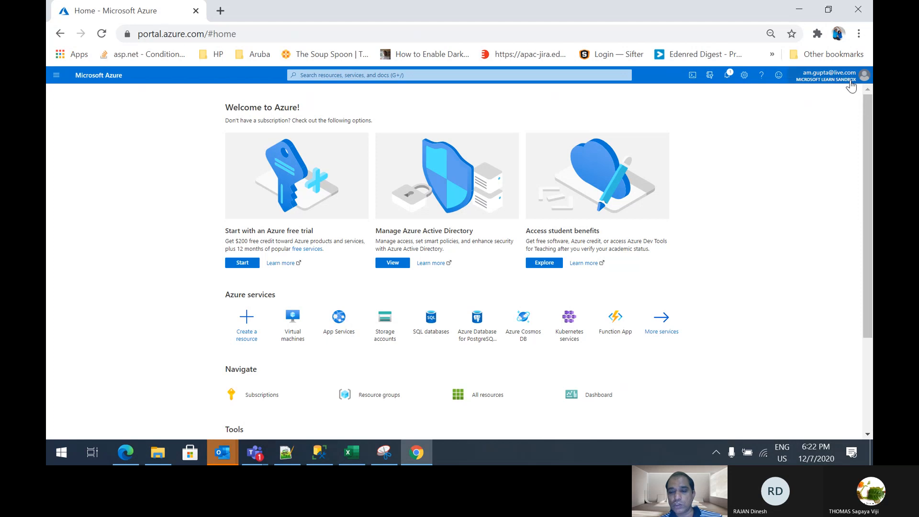
mouse_move(848, 89)
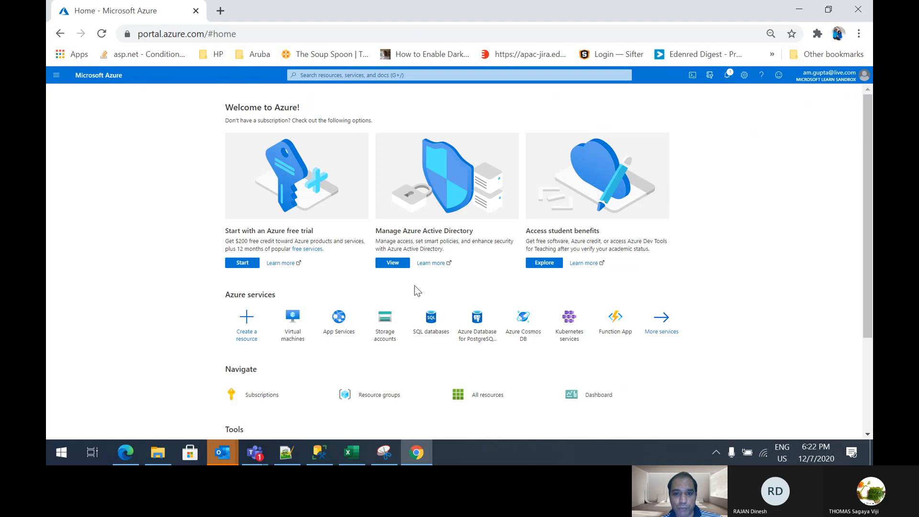
click(383, 76)
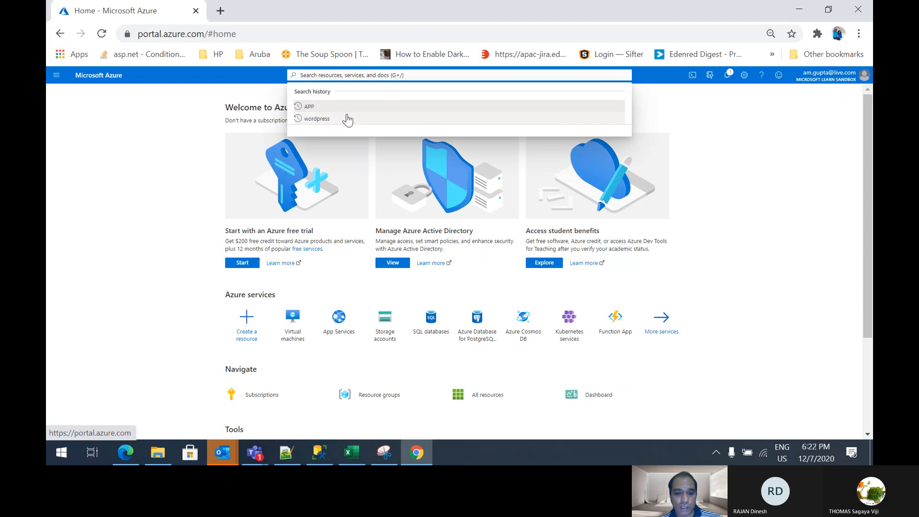
click(333, 333)
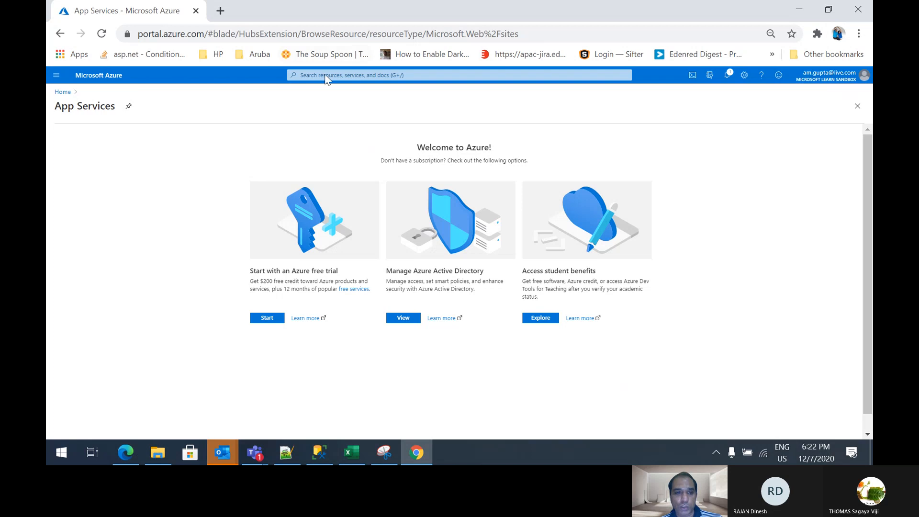
Sign out of the current account and choose to sign in with another account
click(863, 76)
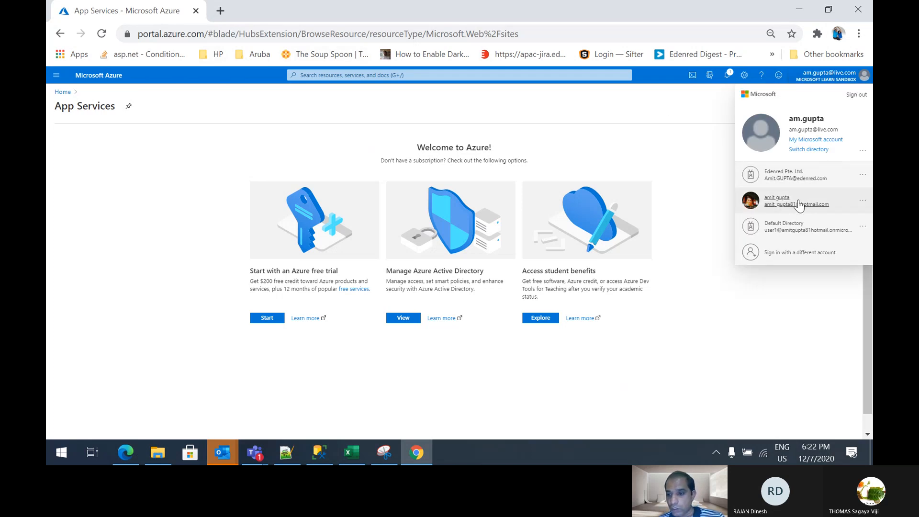
click(860, 97)
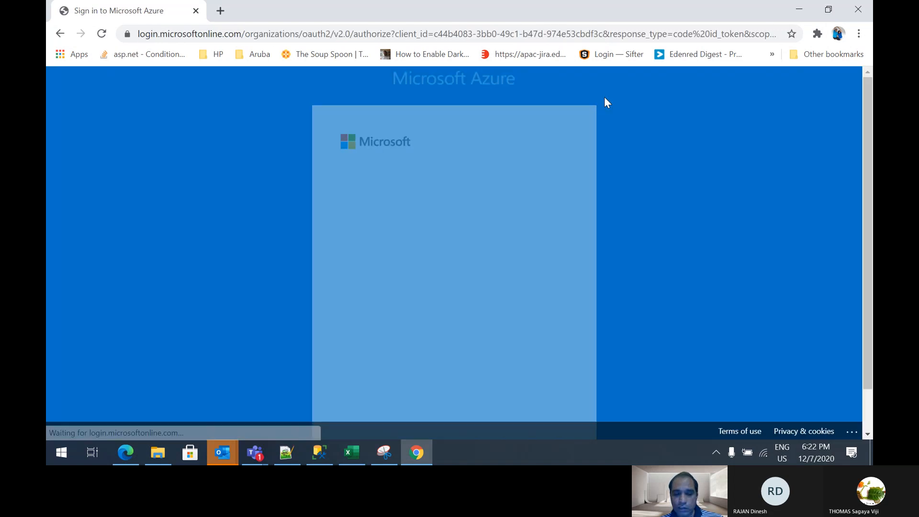
scroll(606, 102, down, 1)
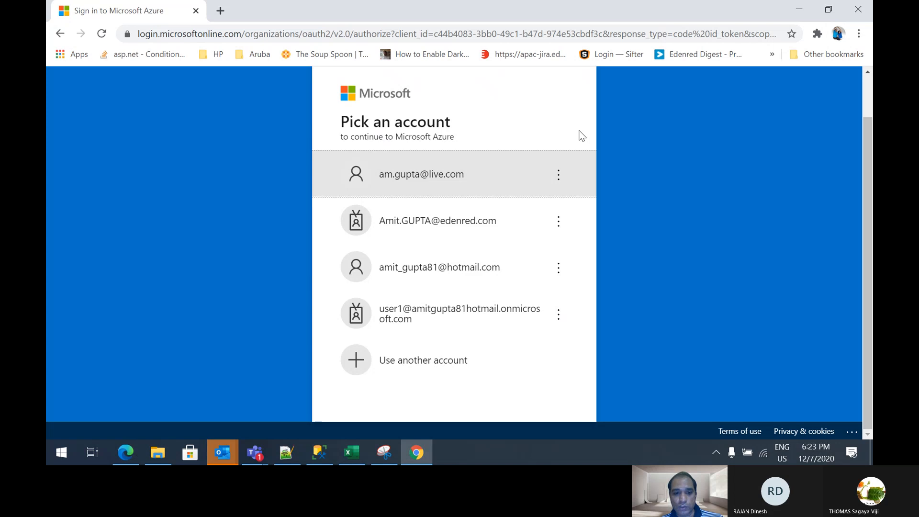
click(421, 362)
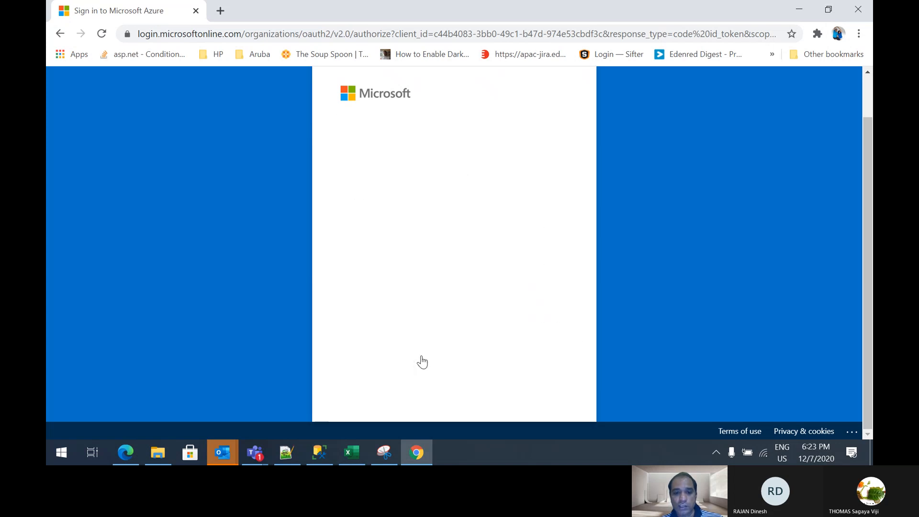
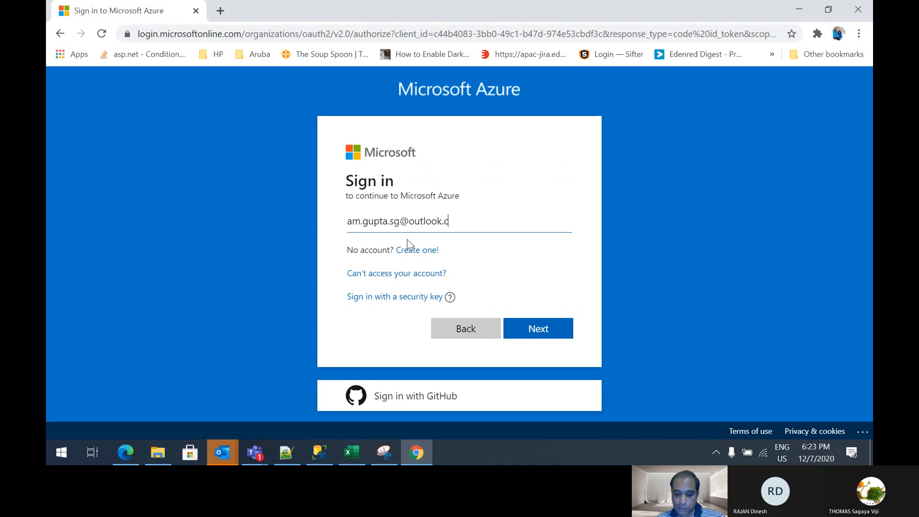
Enter the other Microsoft account's email address and continue to the password request
click(532, 329)
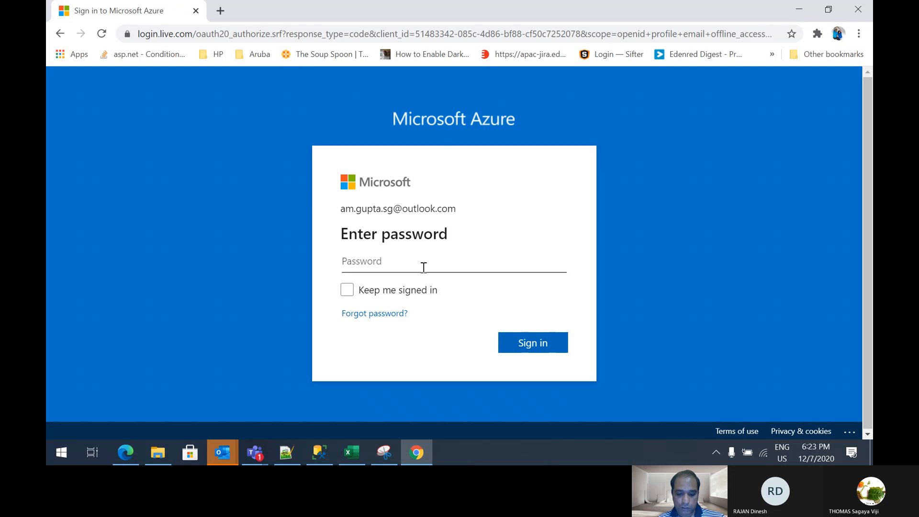
Enter the account password and submit the sign-in
text(••••••••)
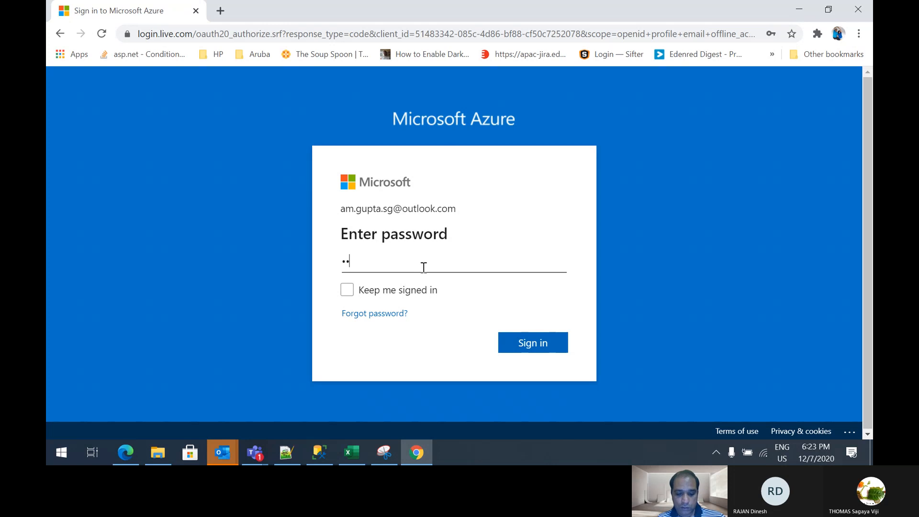
text(••)
key(Return)
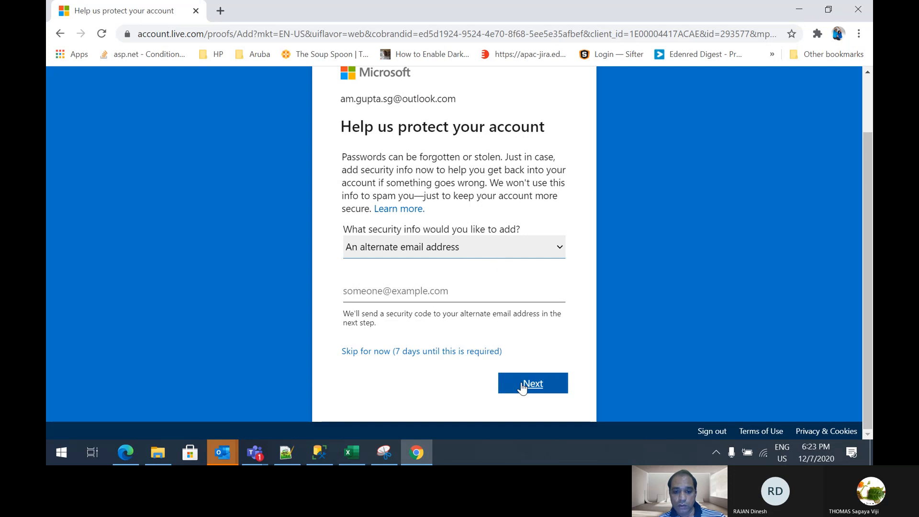
Submit an alternate email address as the account's security info
click(472, 298)
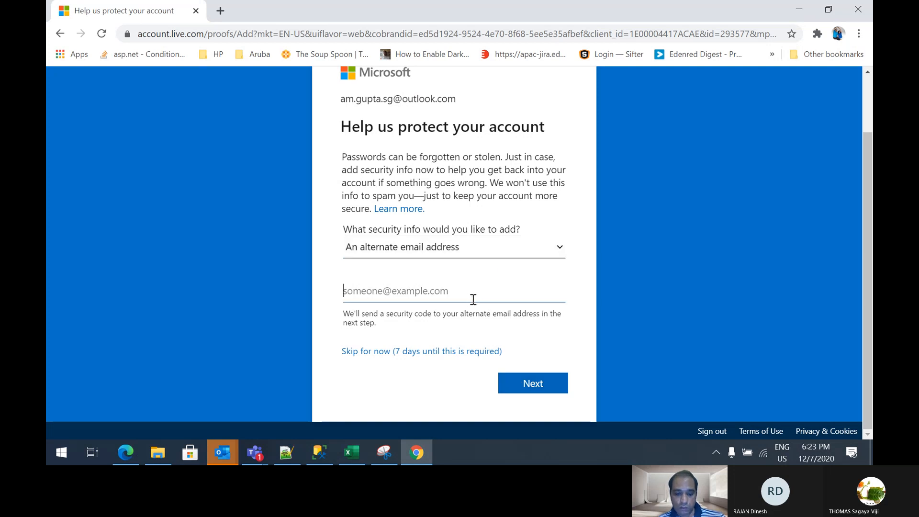
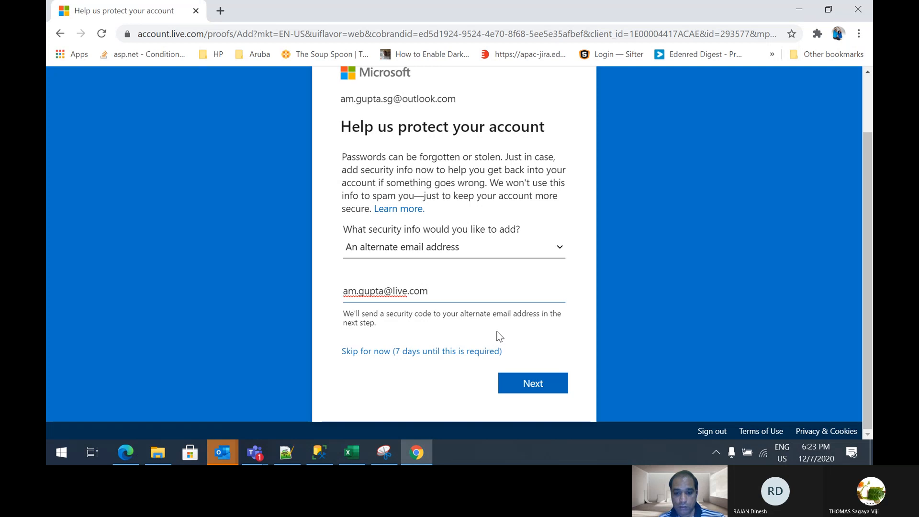
click(539, 388)
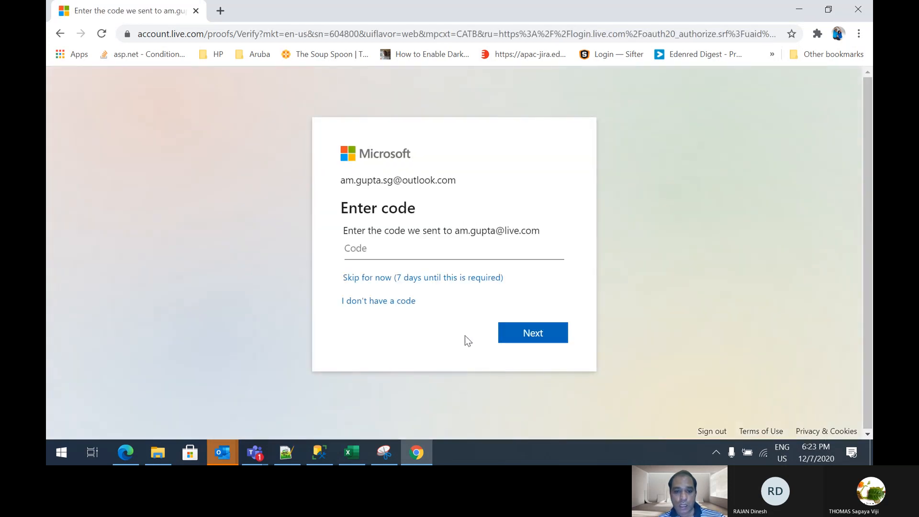
Skip the security code verification for now and decline the passwordless smartphone app offer
click(387, 280)
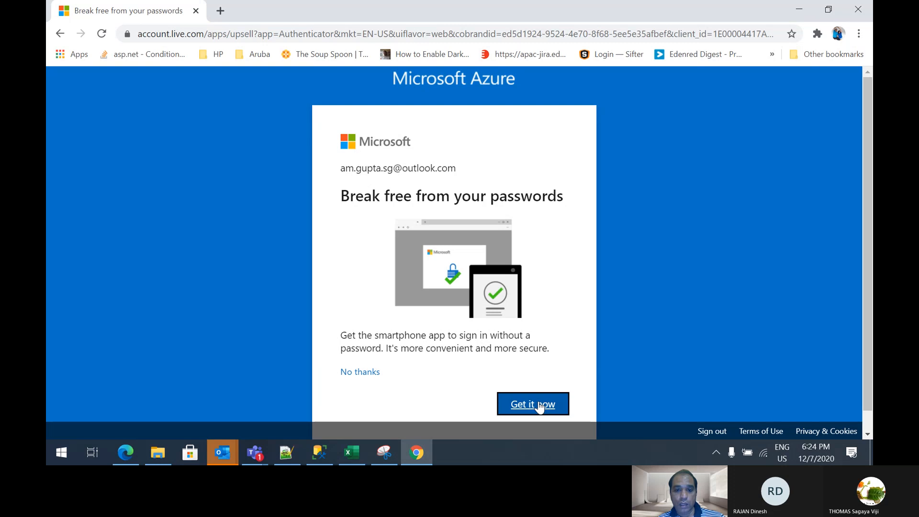
scroll(699, 297, down, 2)
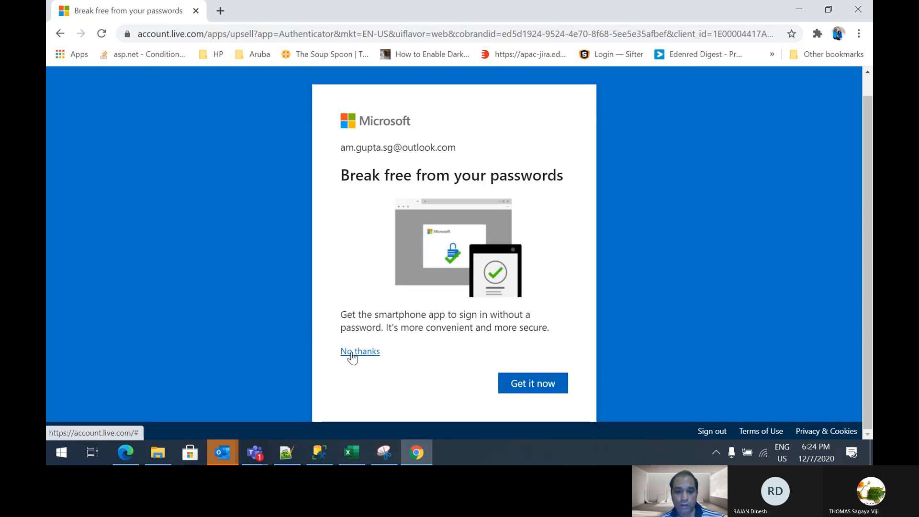
click(353, 356)
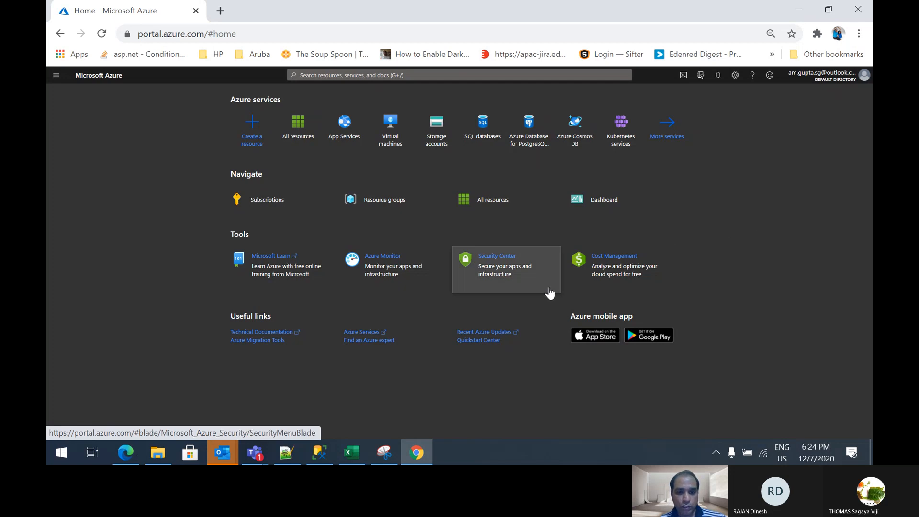
Search the portal for "virtual" and open the Virtual machines service
mouse_move(349, 194)
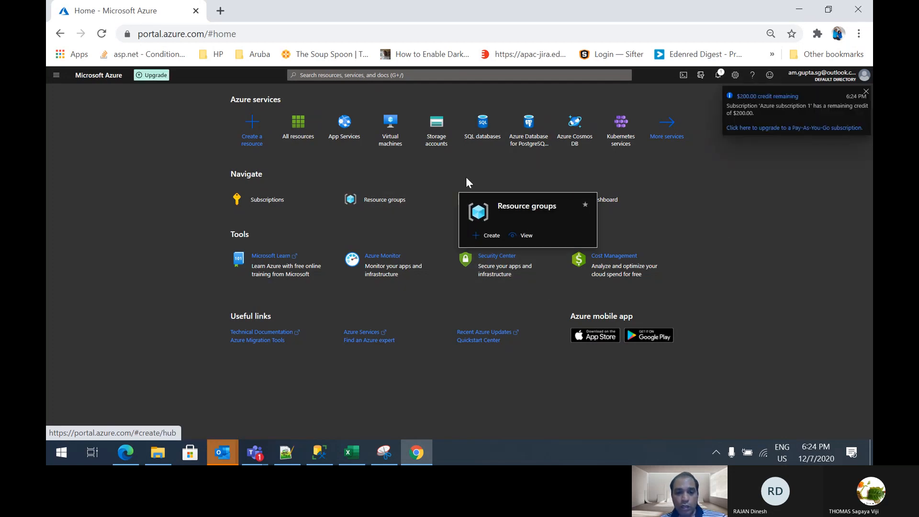
mouse_move(393, 134)
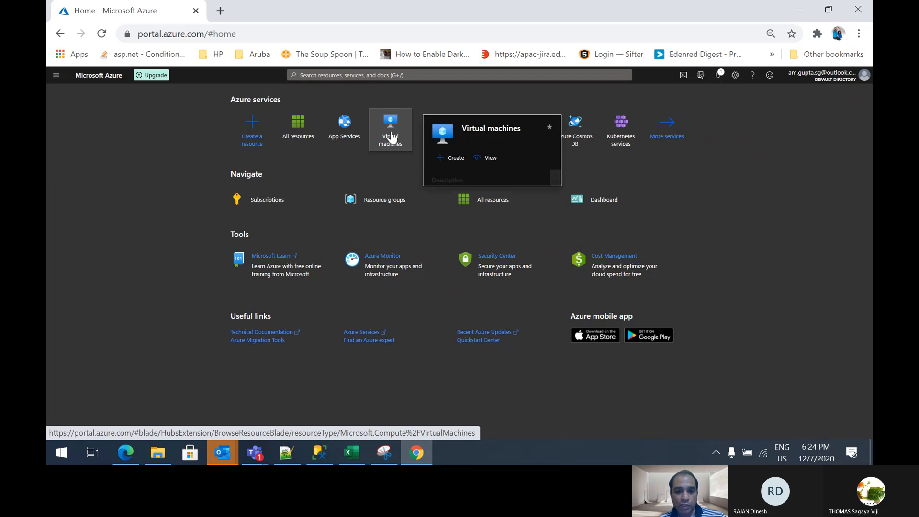
click(353, 75)
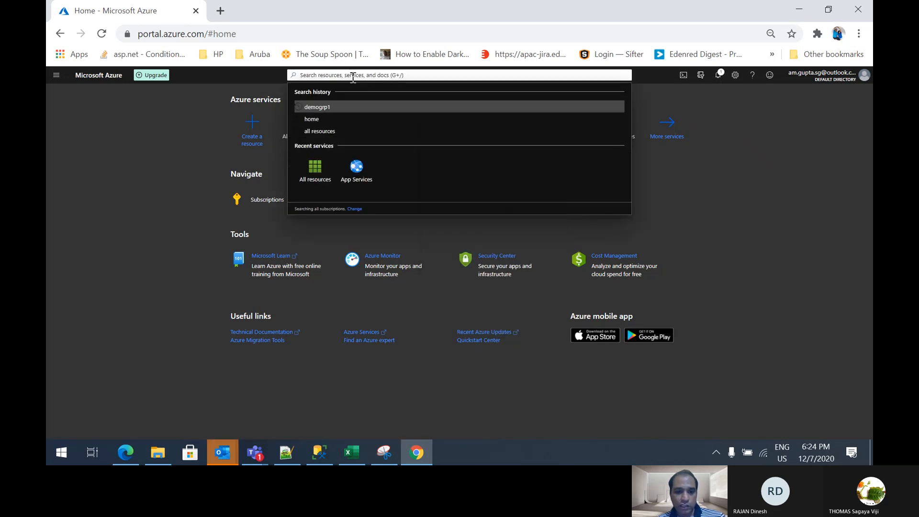
text(virtual)
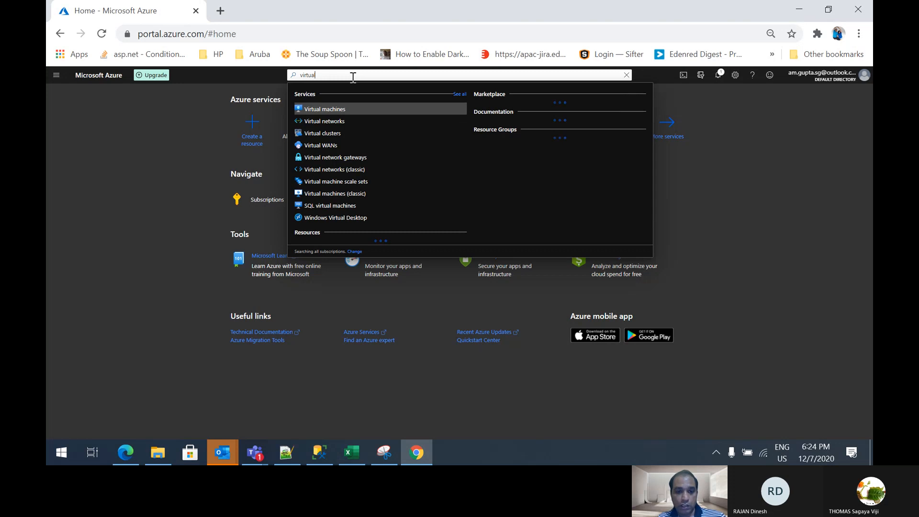
click(306, 109)
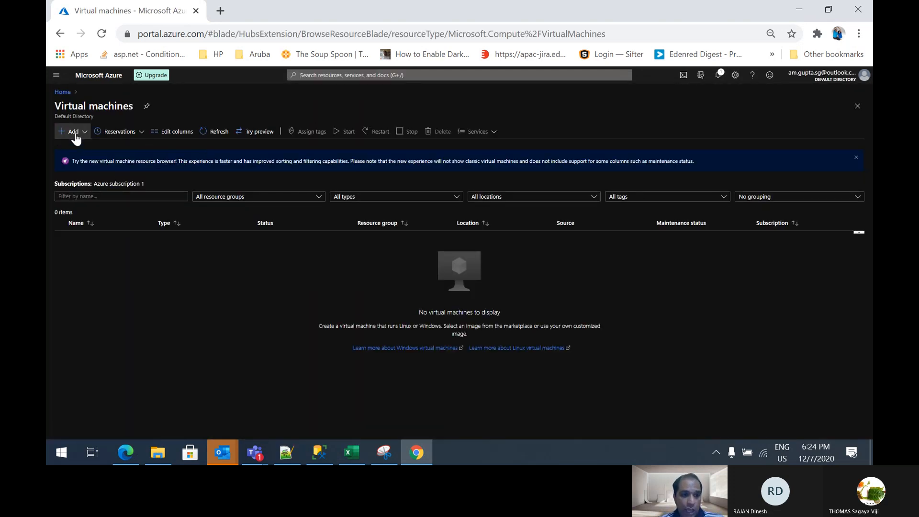
Start creating a new virtual machine and check which existing resource groups can be chosen for it
click(74, 134)
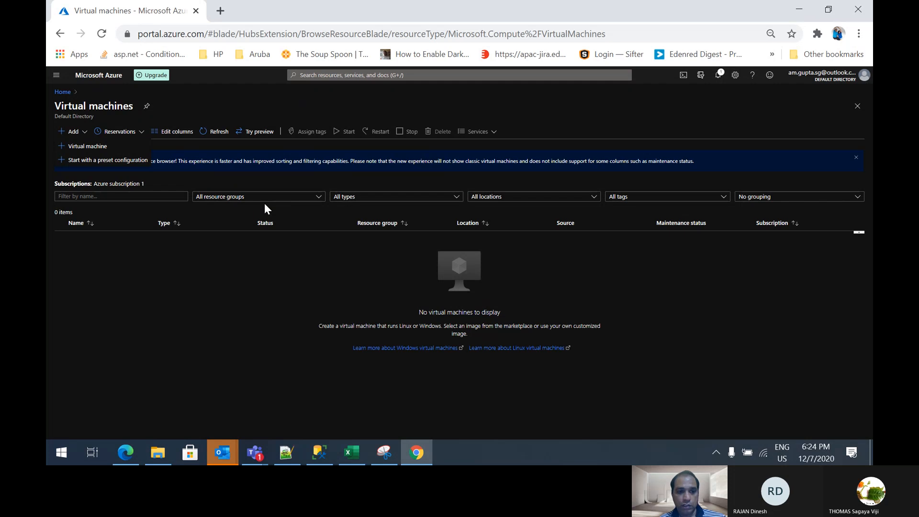
click(91, 145)
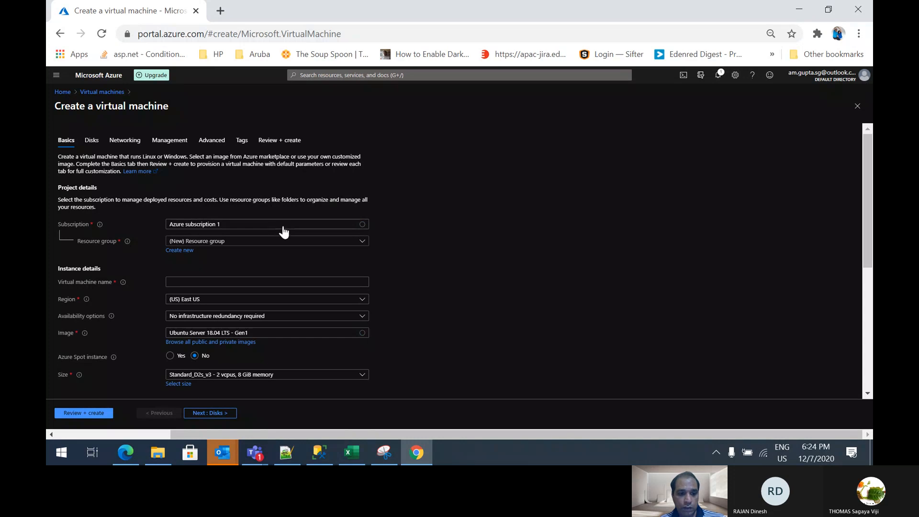
scroll(281, 225, down, 1)
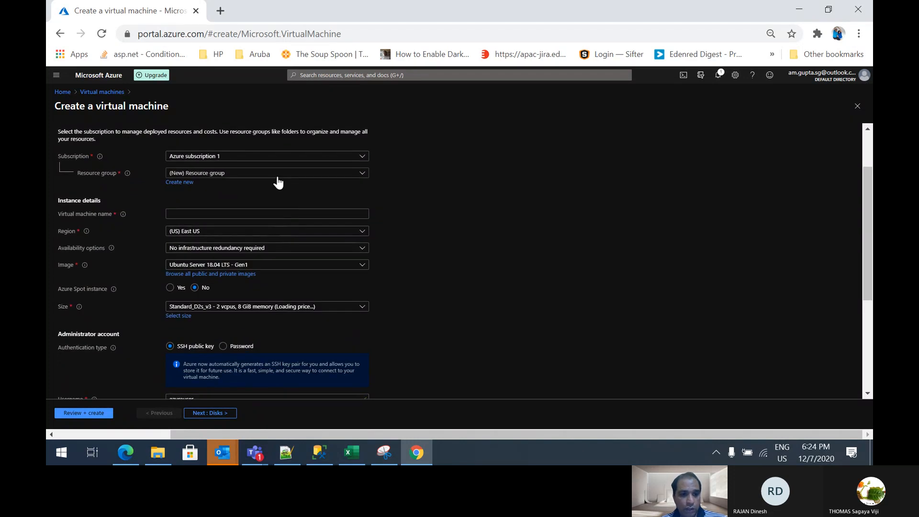
click(299, 176)
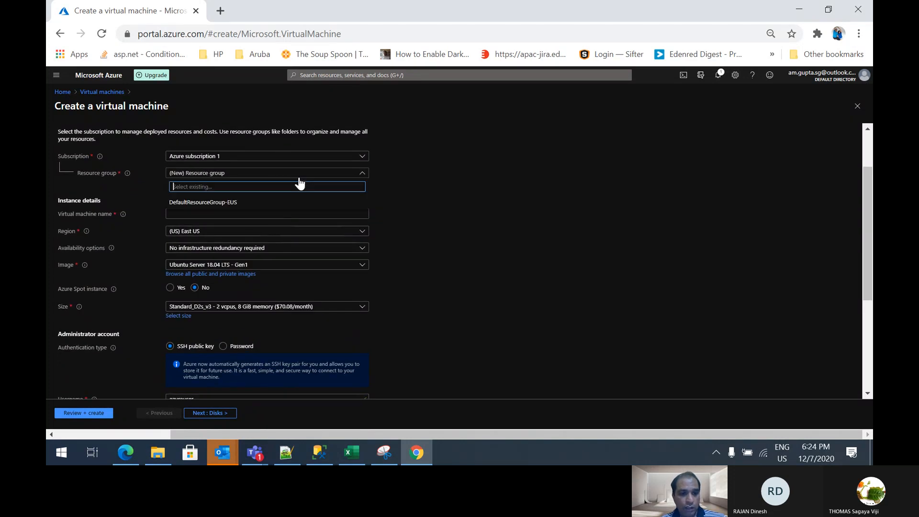
click(478, 198)
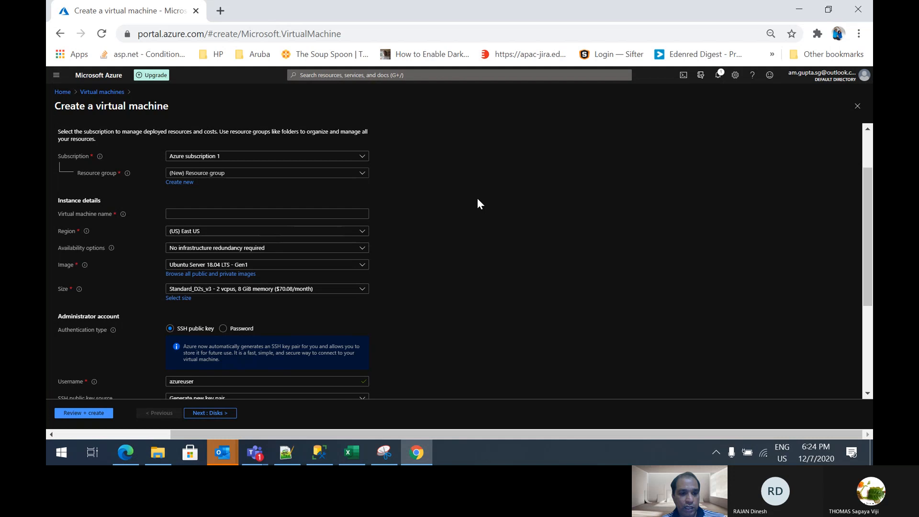
Create a new resource group named demogrp1 and name the virtual machine demowinvm
click(180, 182)
text(demogrp1)
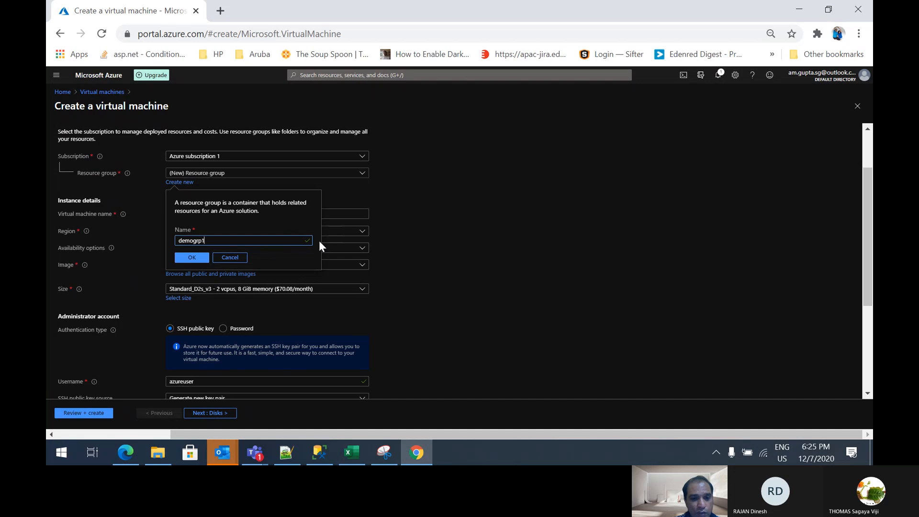
click(192, 258)
click(191, 215)
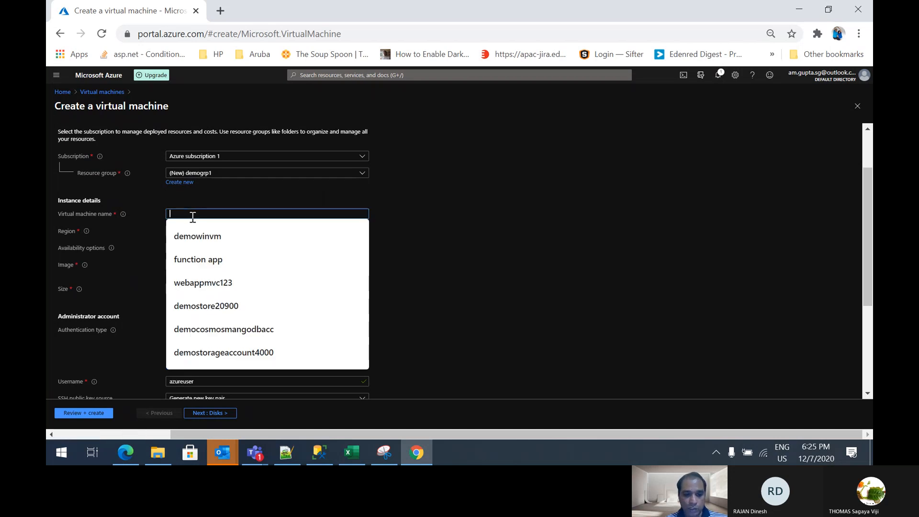
text(demowinvm)
click(202, 236)
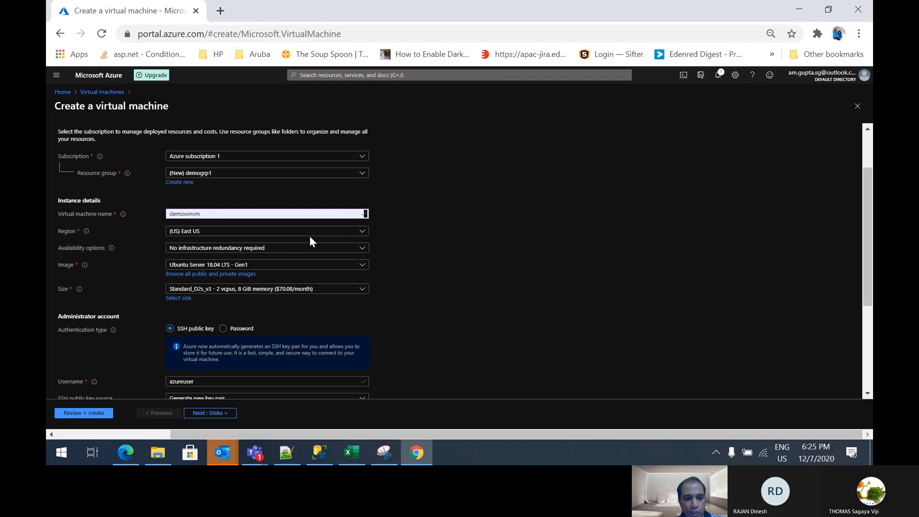
Set the virtual machine's availability option to Availability zone and choose zone 2
click(335, 251)
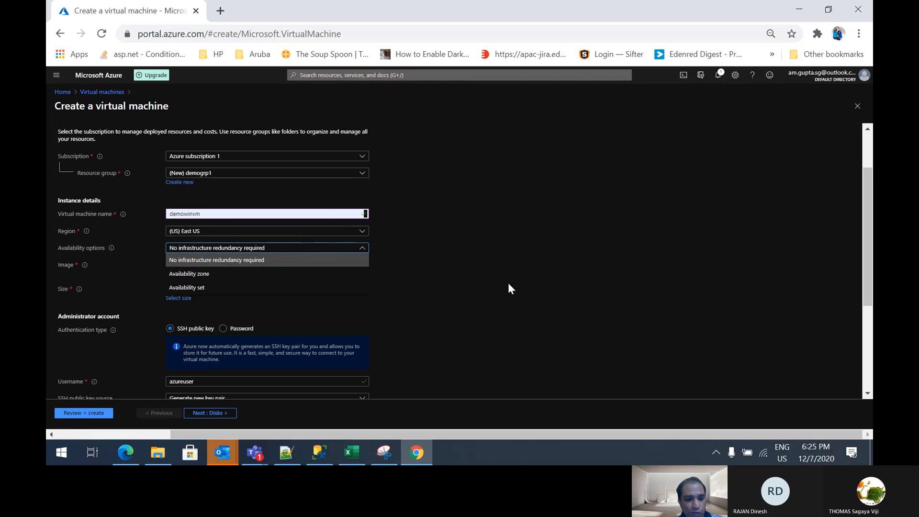
click(292, 274)
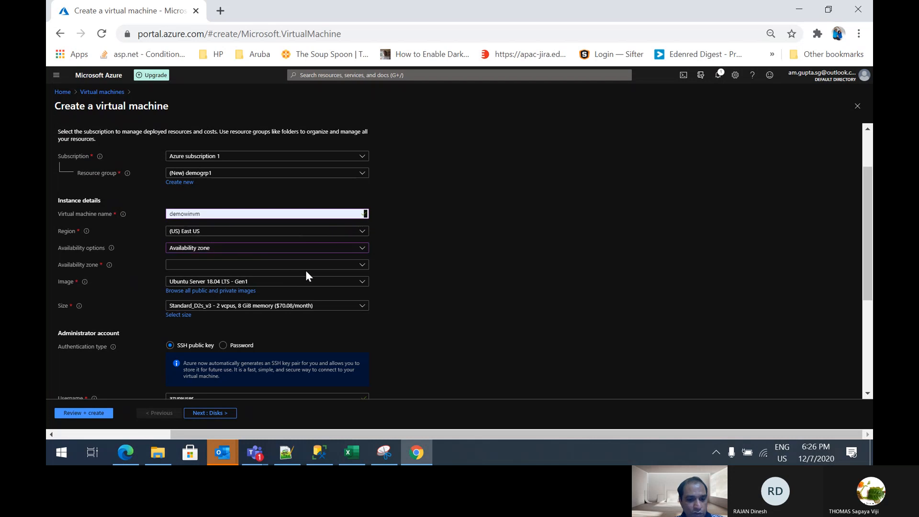
click(362, 268)
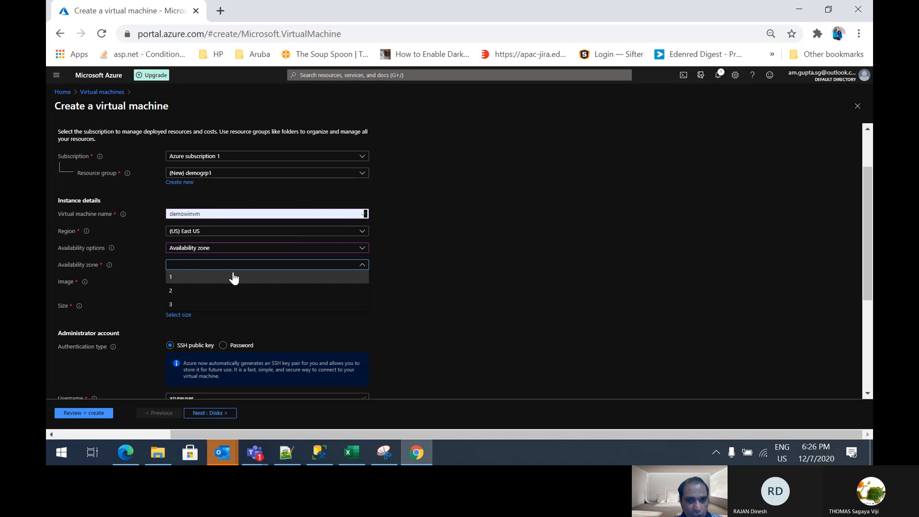
click(213, 296)
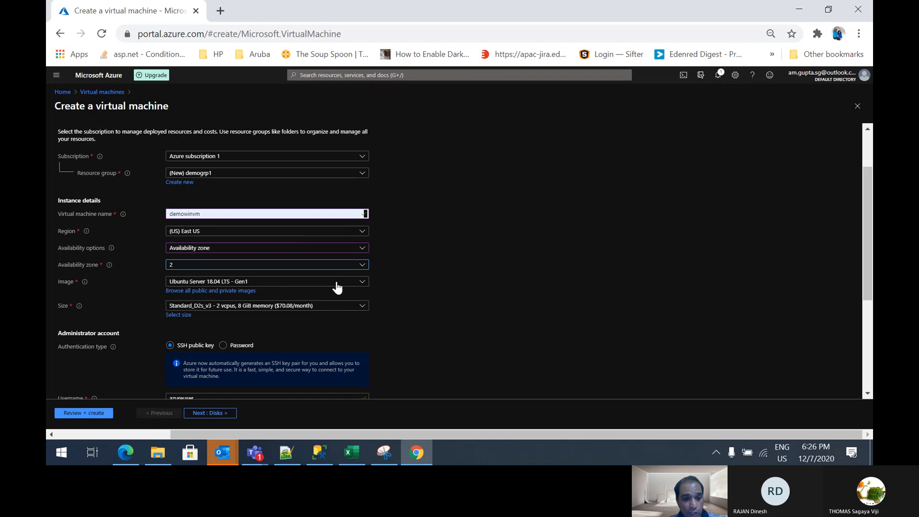
Set the availability option to Availability set and choose the Windows Server 2019 Datacenter - Gen1 image
click(361, 250)
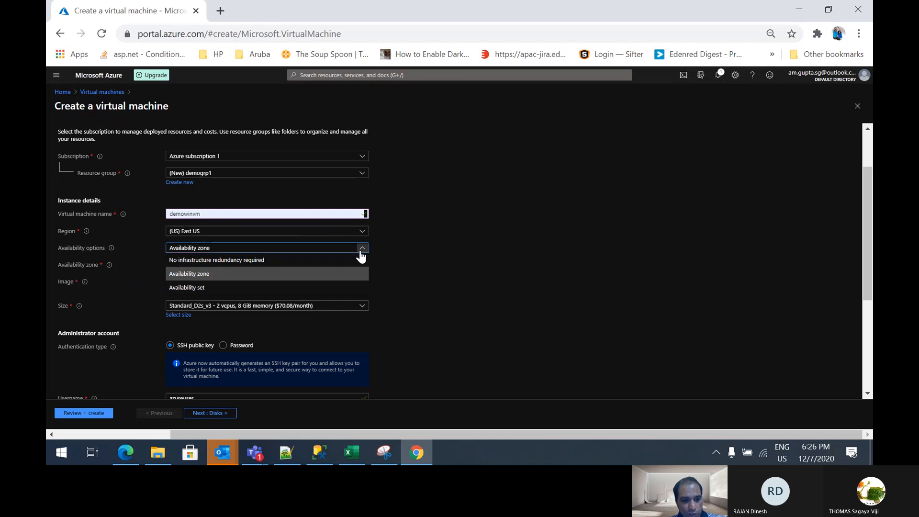
click(266, 289)
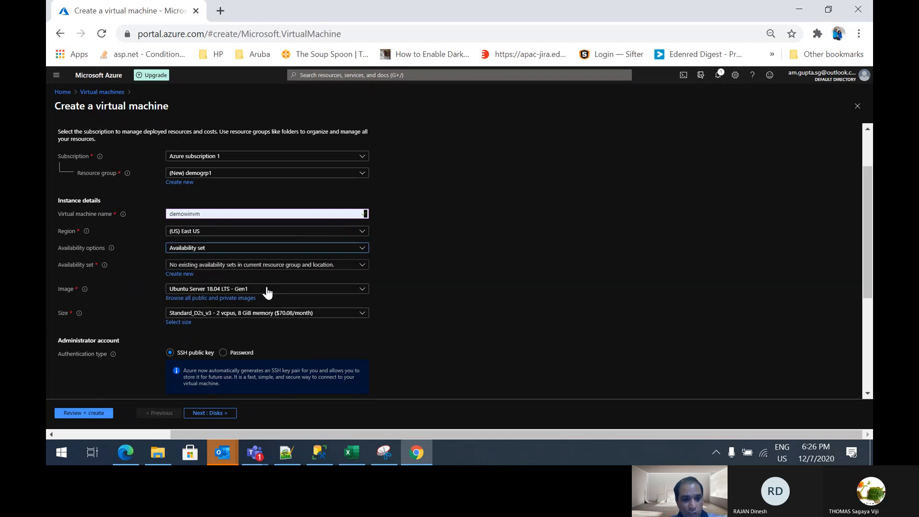
click(362, 291)
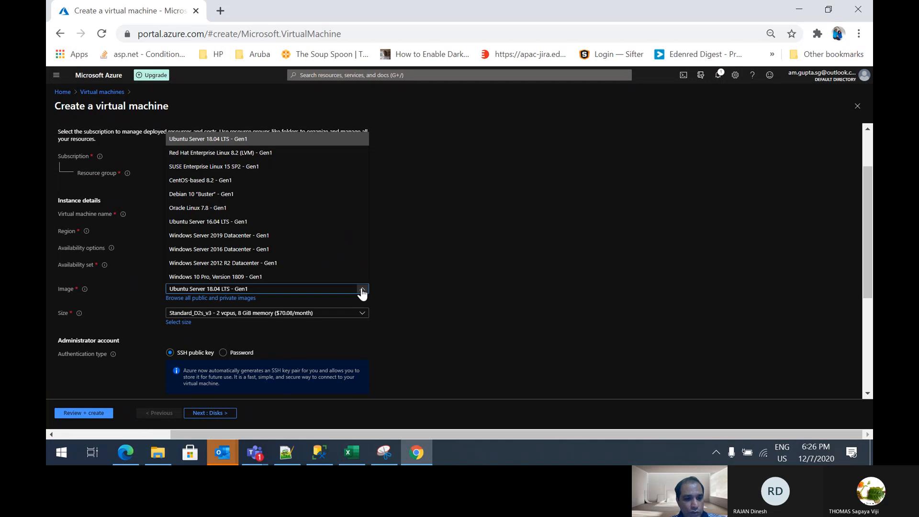
click(277, 237)
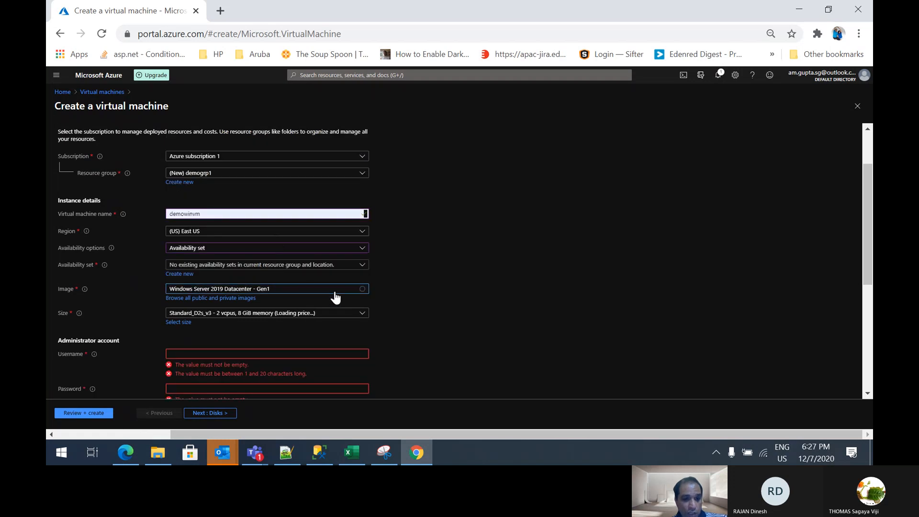
Open the VM size selection and examine the commonly used sizes and the available size series
scroll(335, 297, down, 1)
scroll(335, 297, down, 1)
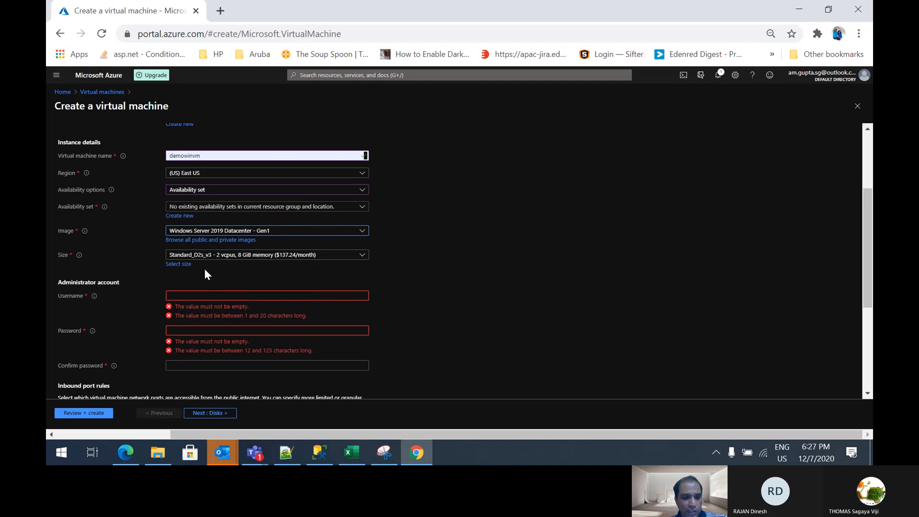
click(180, 266)
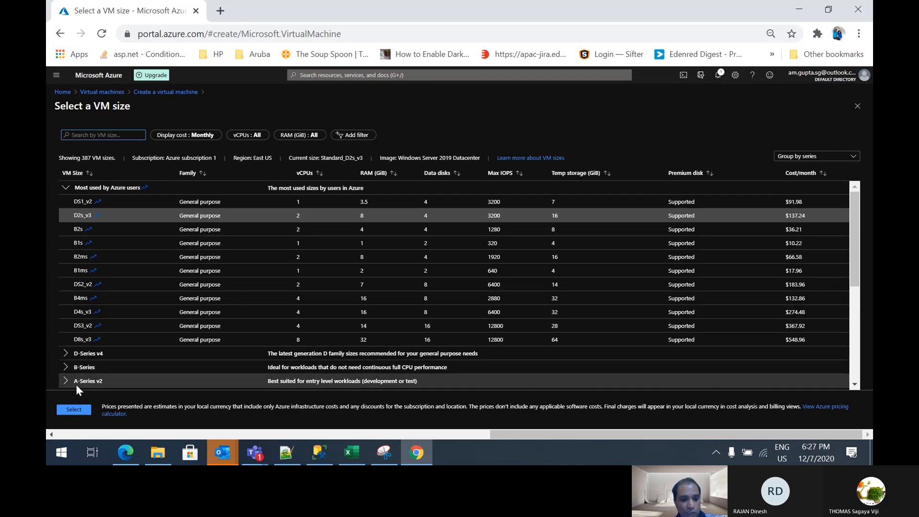
scroll(108, 378, down, 3)
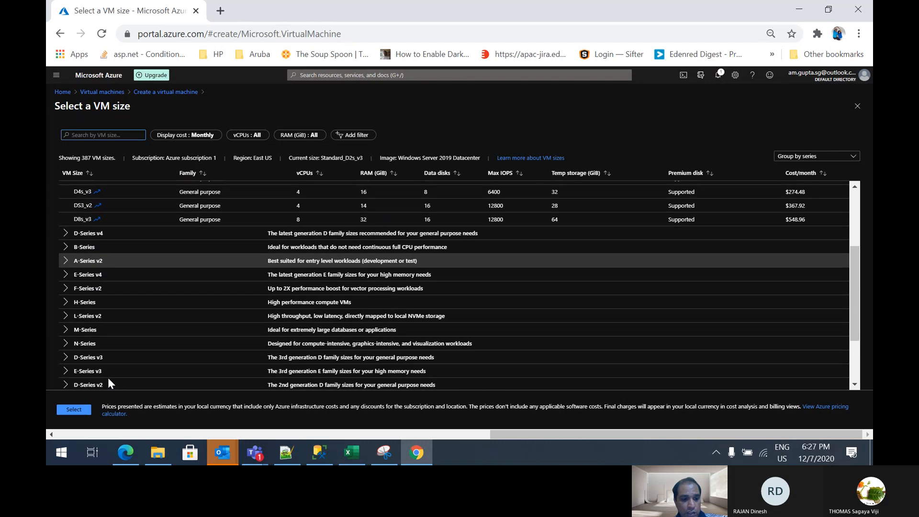
scroll(108, 378, down, 2)
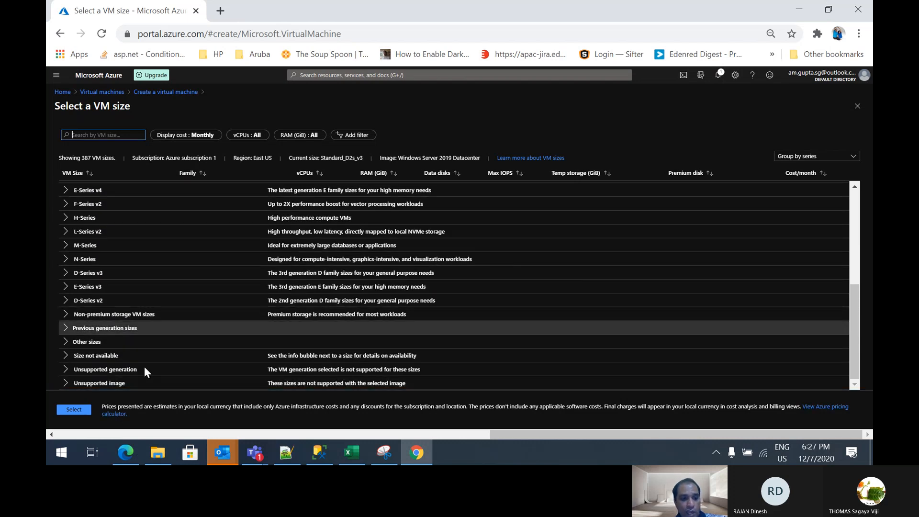
Open the linked Azure pricing page, look over its pricing details by product, and return to the VM size selection
click(114, 415)
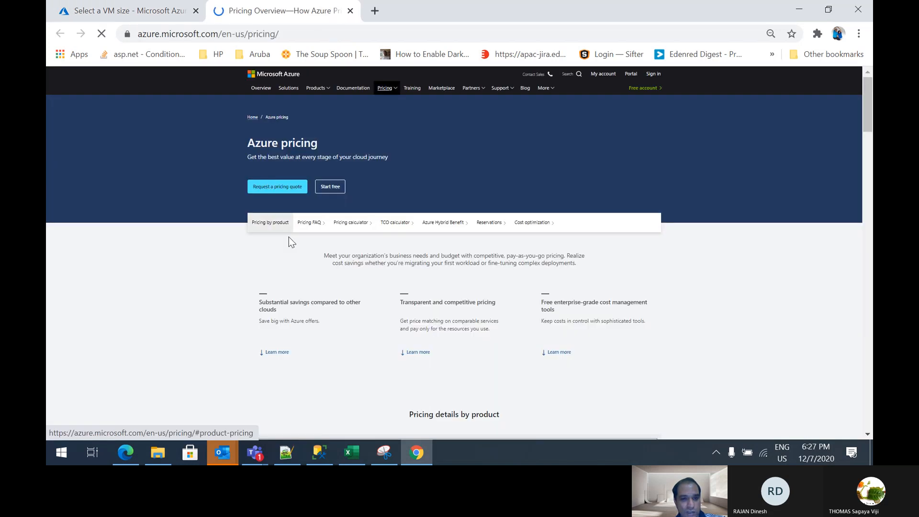
scroll(389, 344, down, 6)
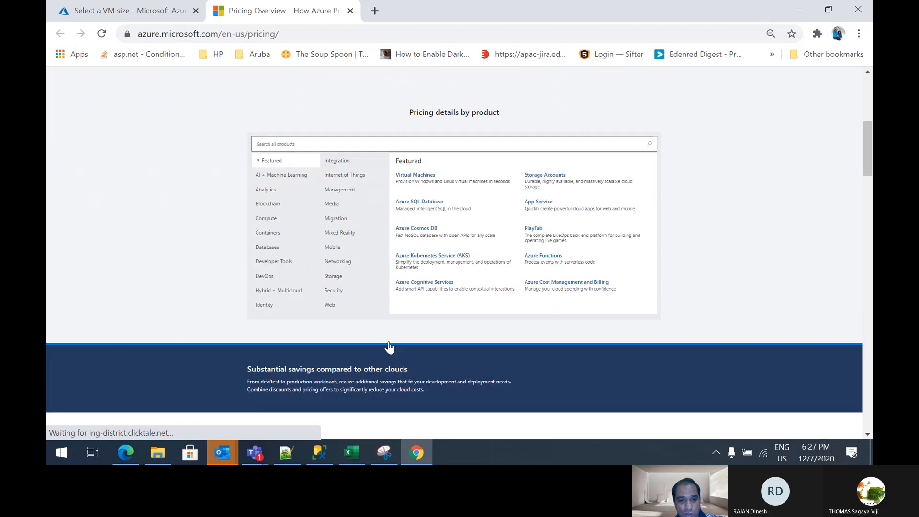
scroll(388, 347, up, 5)
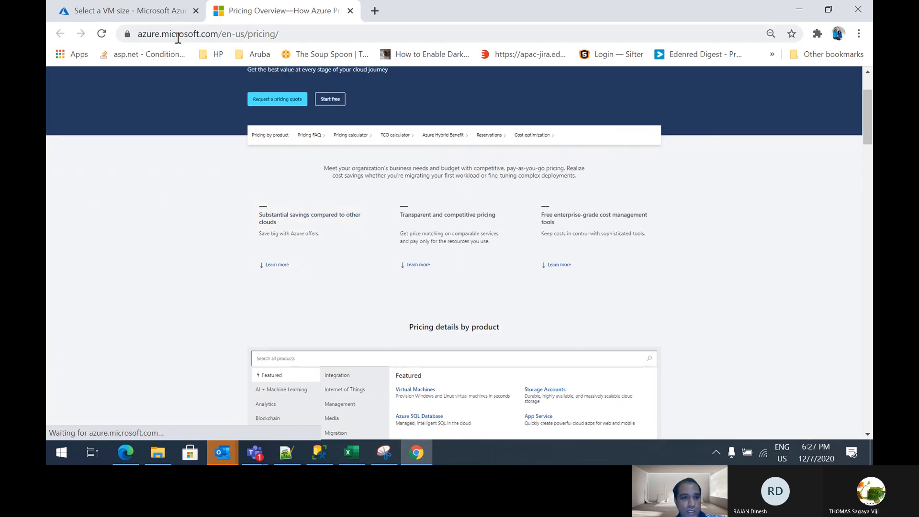
click(137, 12)
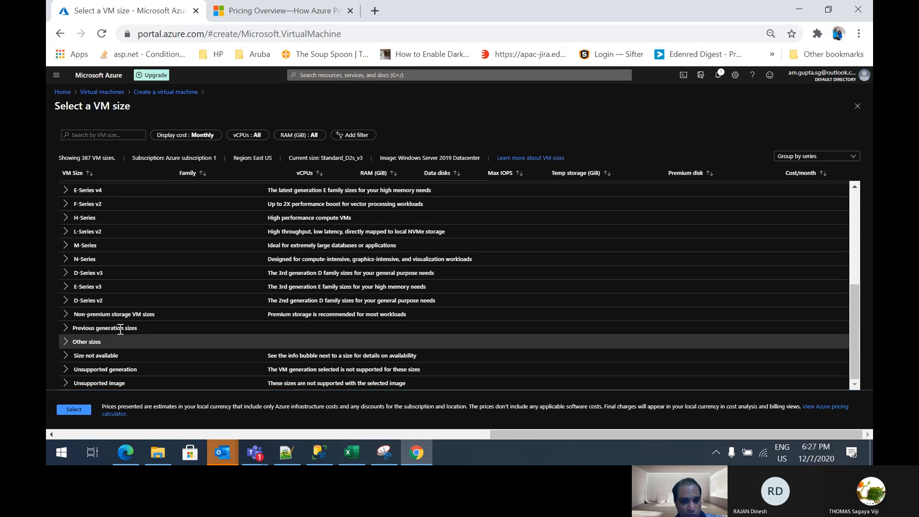
Review the size series once more and confirm D2s_v3 as the virtual machine's size
scroll(97, 291, up, 3)
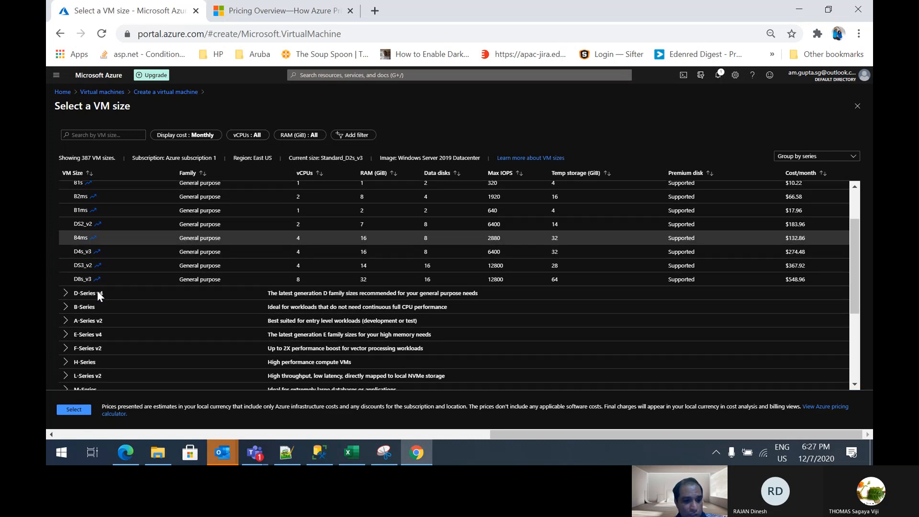
scroll(97, 292, down, 2)
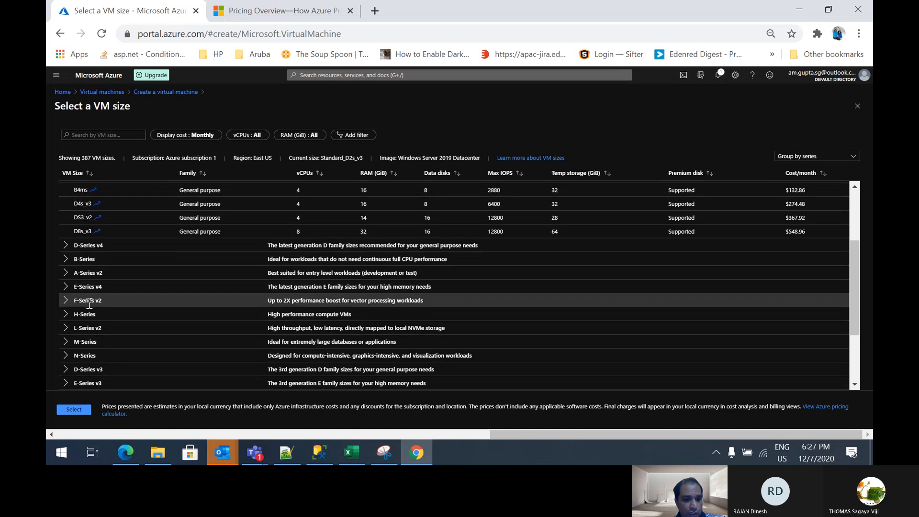
click(81, 410)
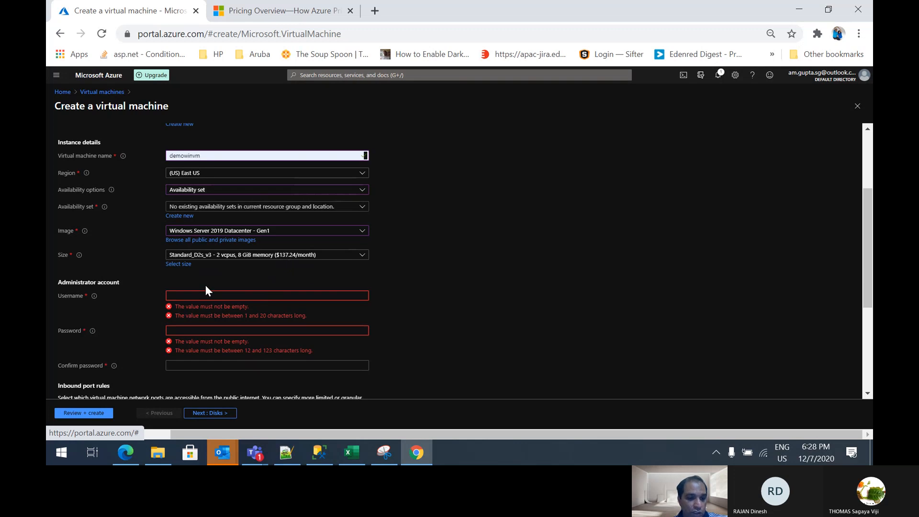
Set the administrator account's username to demouser
scroll(206, 290, down, 1)
click(180, 258)
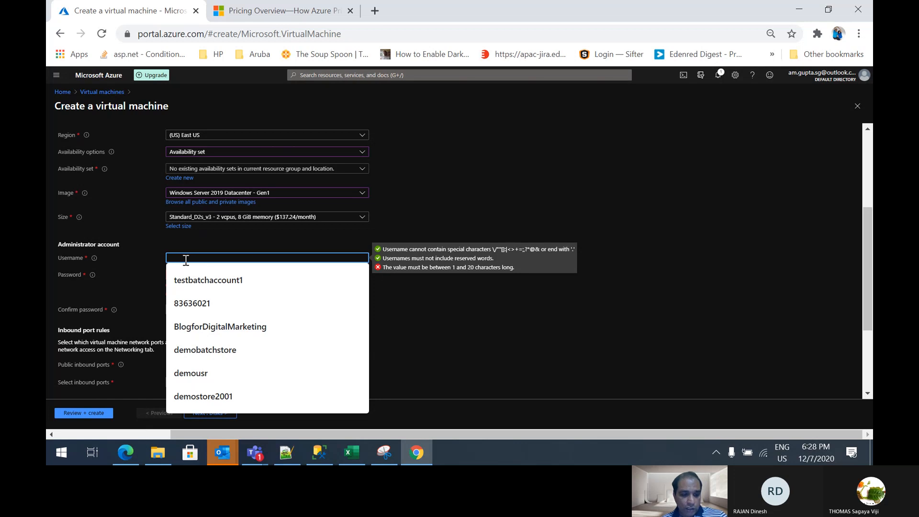
text(de)
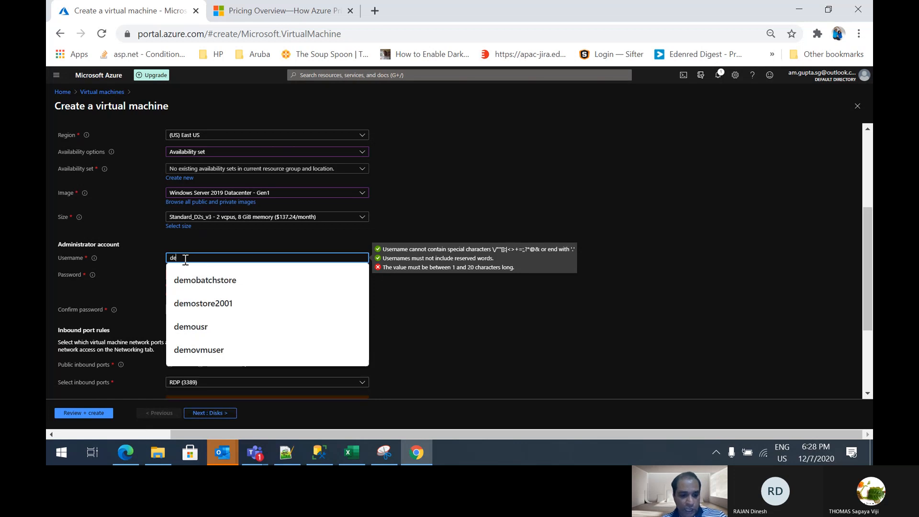
text(mouser)
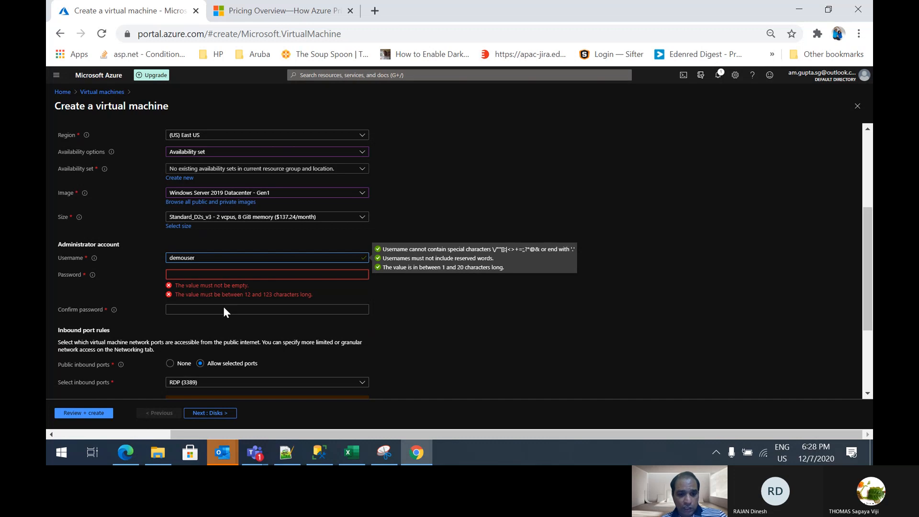
Enter the administrator account's password and repeat it in the password confirmation
click(187, 273)
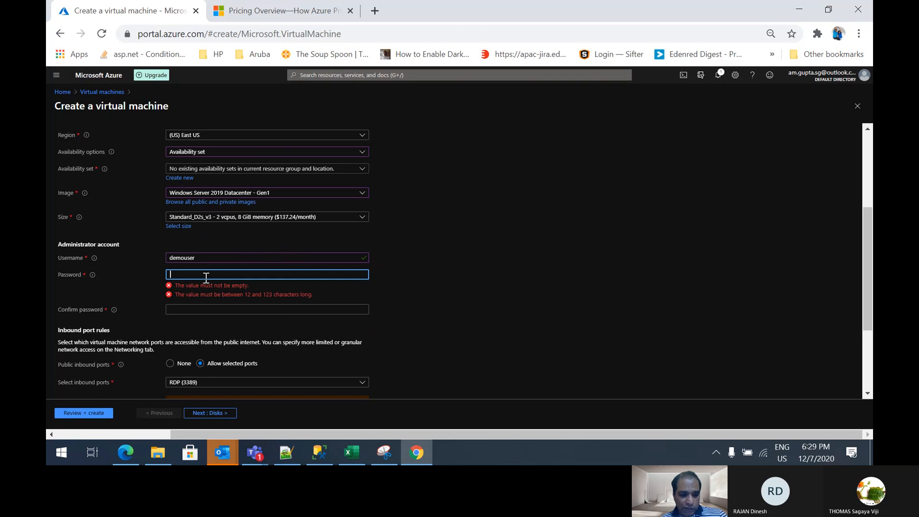
text(•••••••)
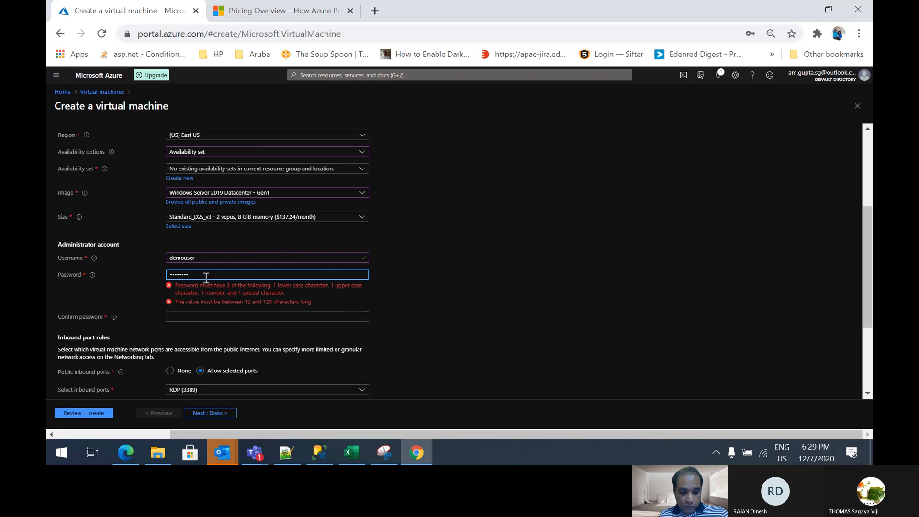
text(••)
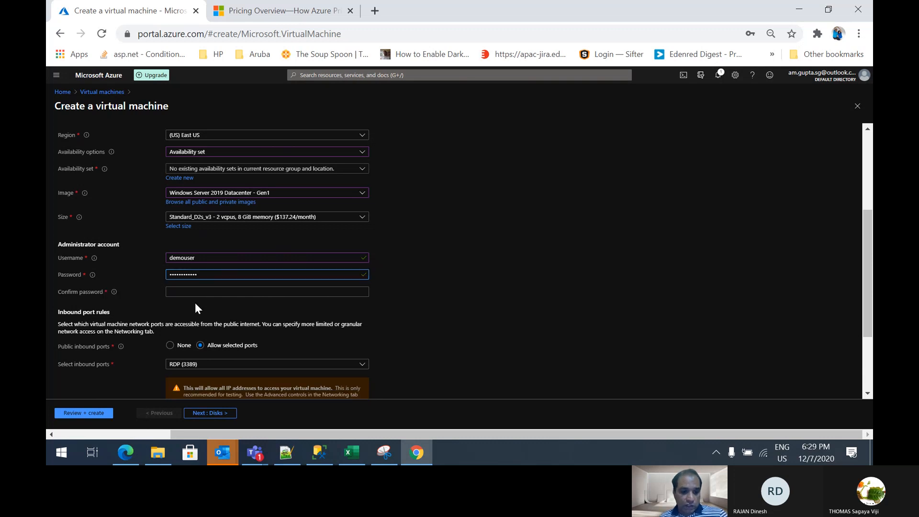
click(192, 293)
text(••••••••)
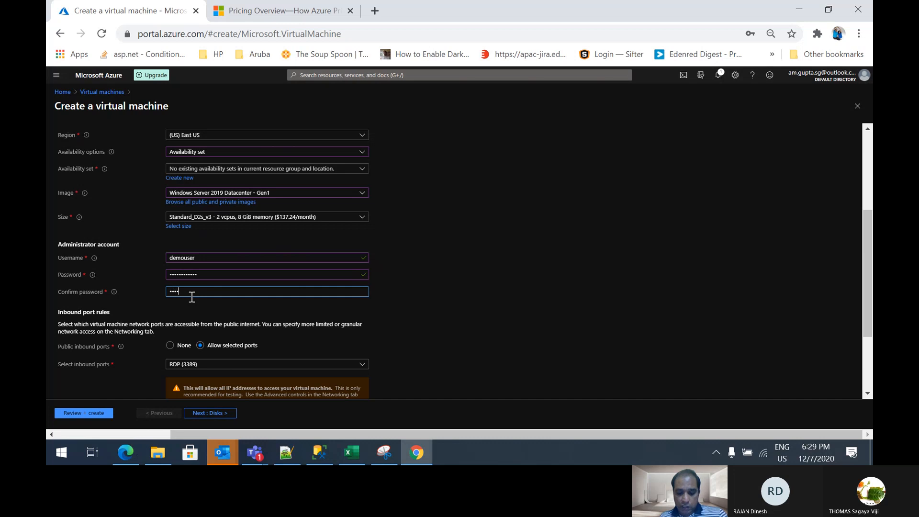
text(••)
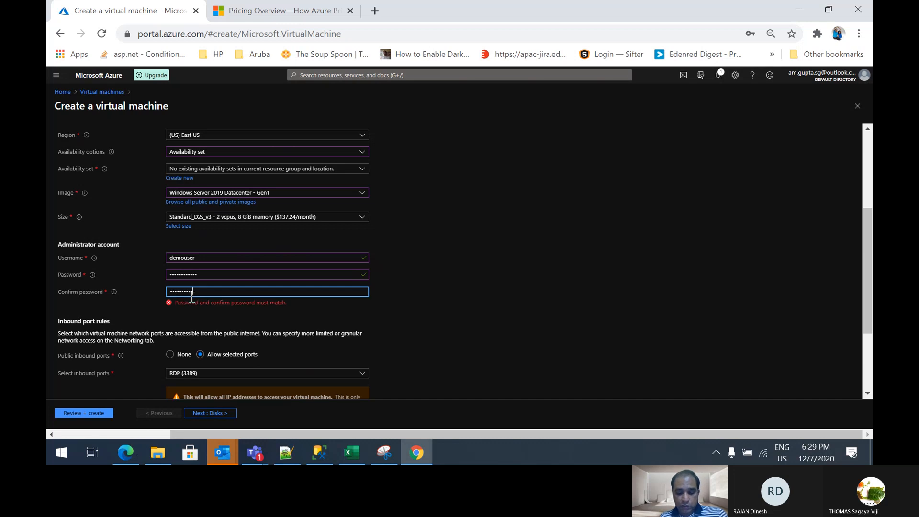
text(•••)
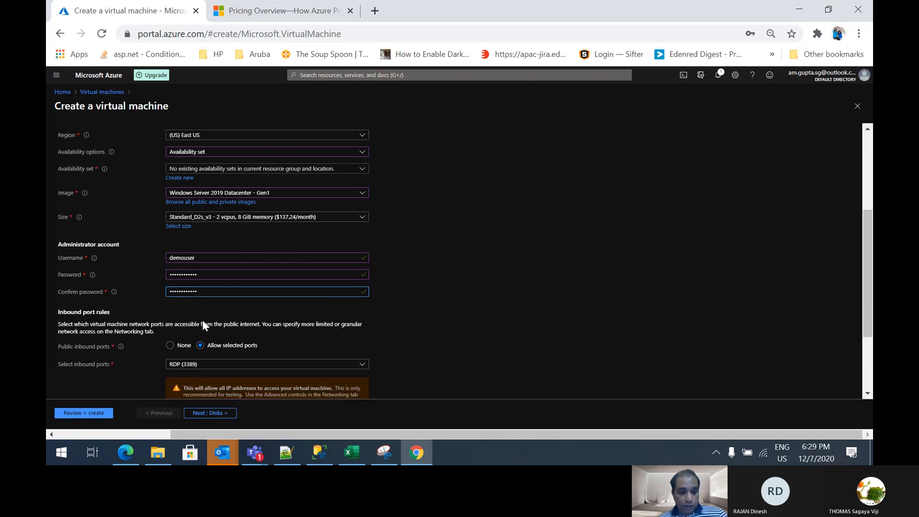
Allow HTTP (80) as a public inbound port in addition to RDP (3389)
scroll(210, 324, down, 1)
scroll(210, 324, down, 1)
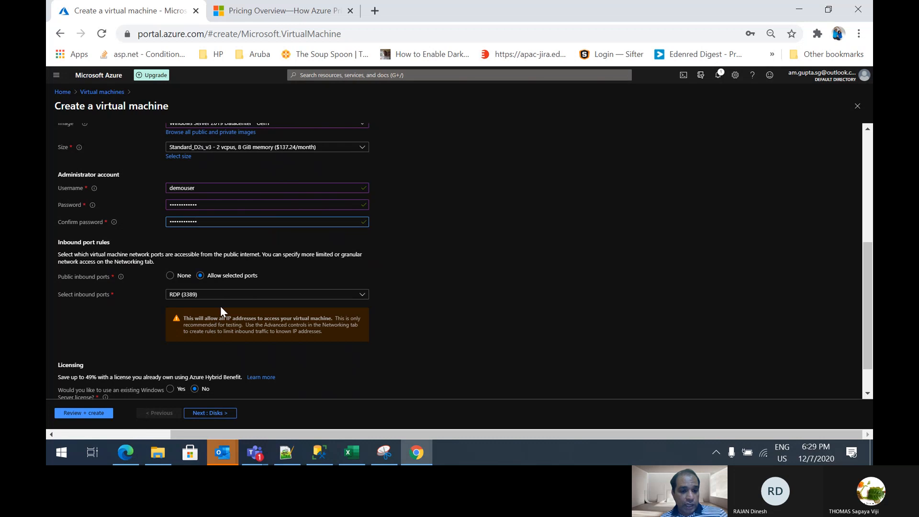
scroll(221, 308, down, 1)
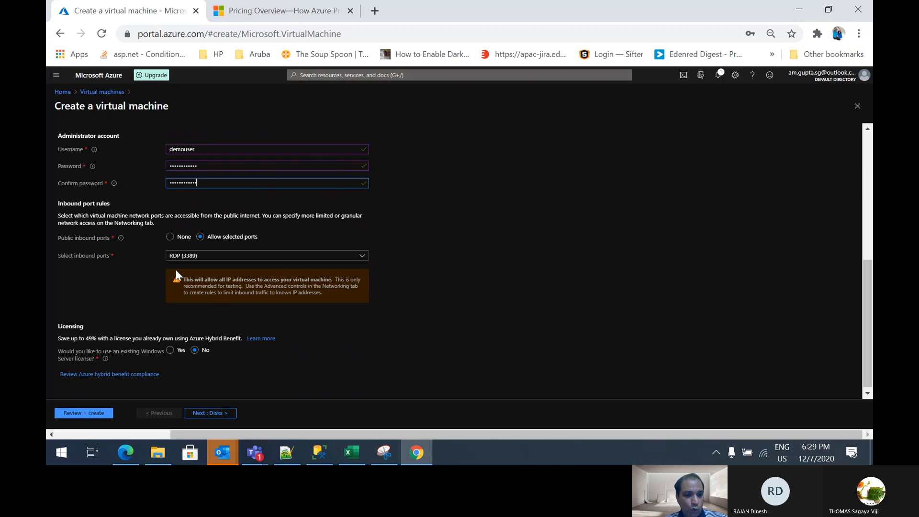
scroll(177, 269, down, 1)
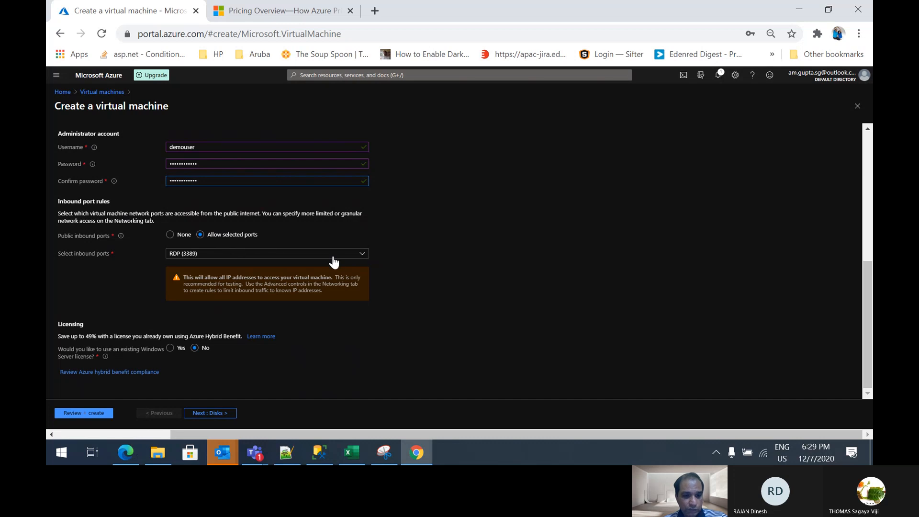
click(293, 256)
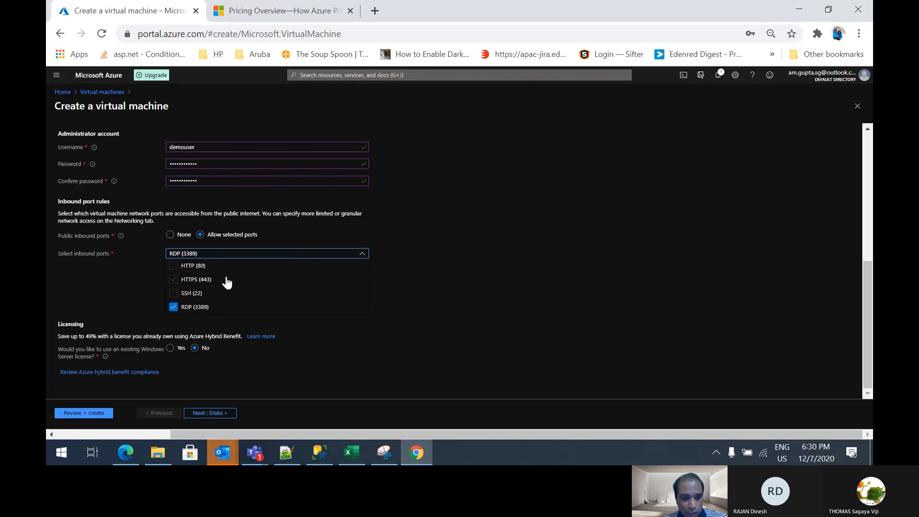
click(175, 271)
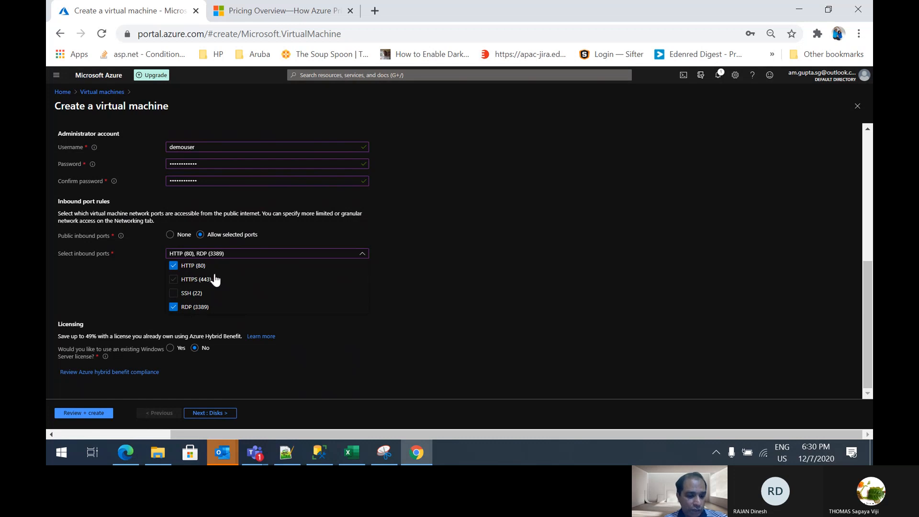
click(270, 339)
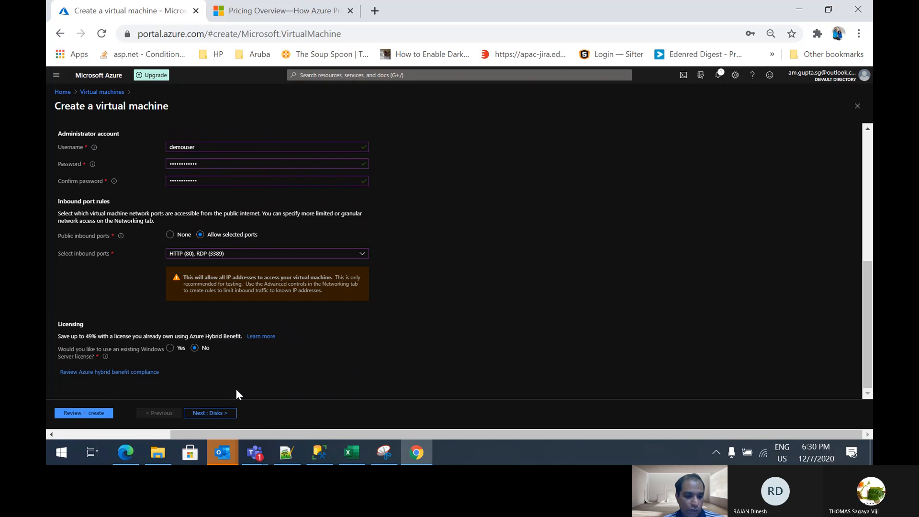
Proceed to the disk settings and set the OS disk type to Standard HDD
click(221, 413)
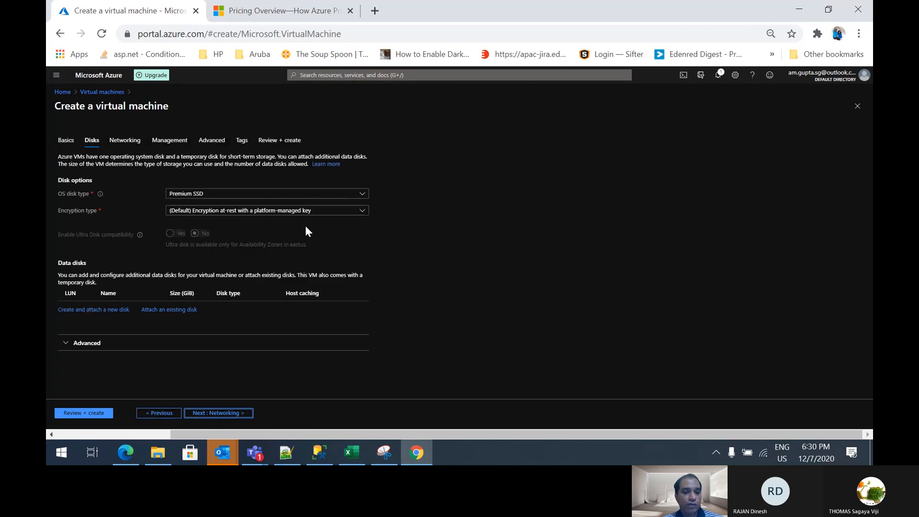
click(336, 203)
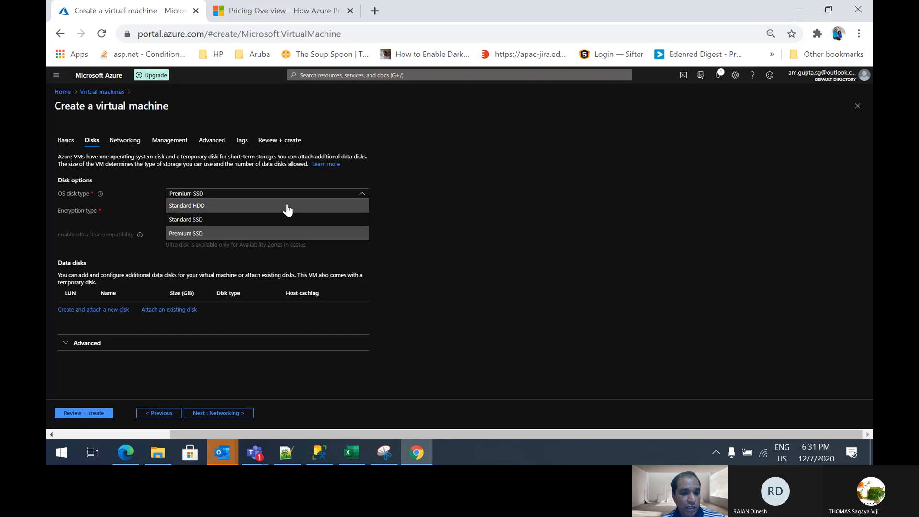
click(287, 207)
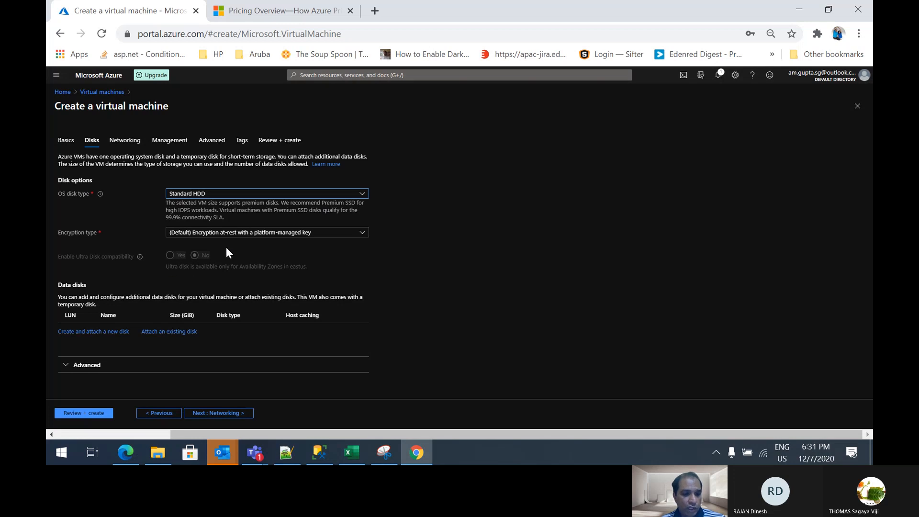
Try Premium SSD as the OS disk type, look over the encryption types, and set the disk type back to Standard HDD
click(246, 193)
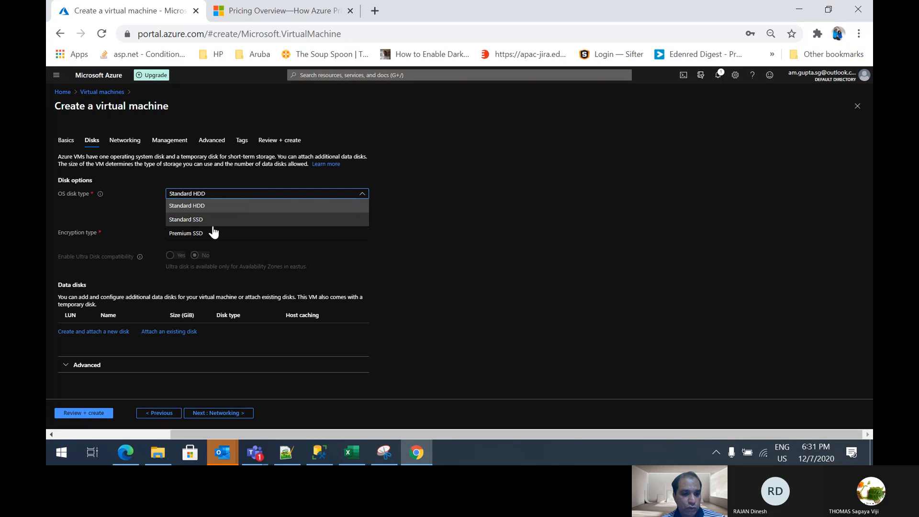
click(213, 232)
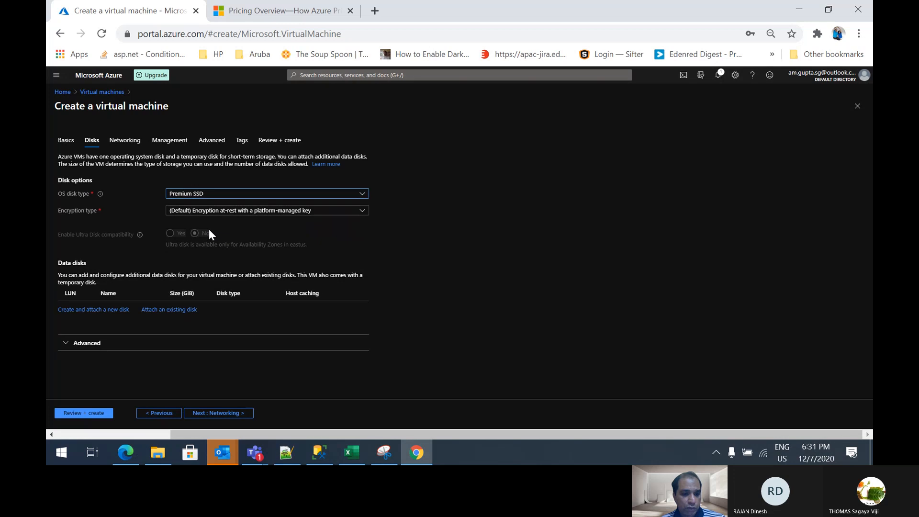
click(244, 211)
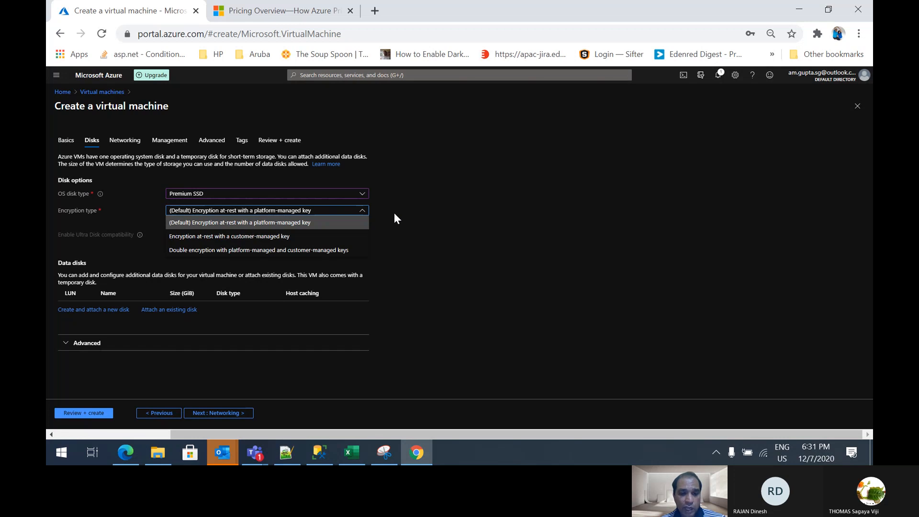
click(331, 194)
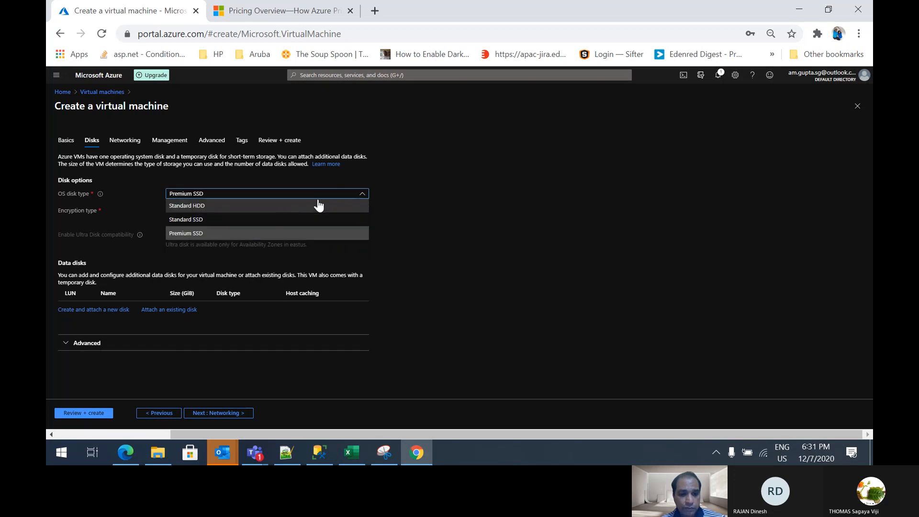
click(286, 206)
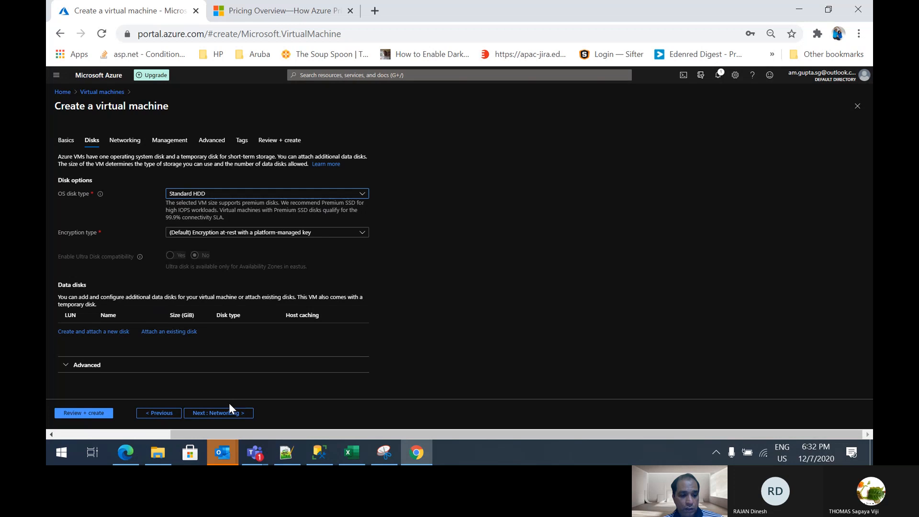
Examine the advanced disk options, and the virtual machine's network interface, inbound port and load balancing settings
click(170, 368)
scroll(170, 369, down, 2)
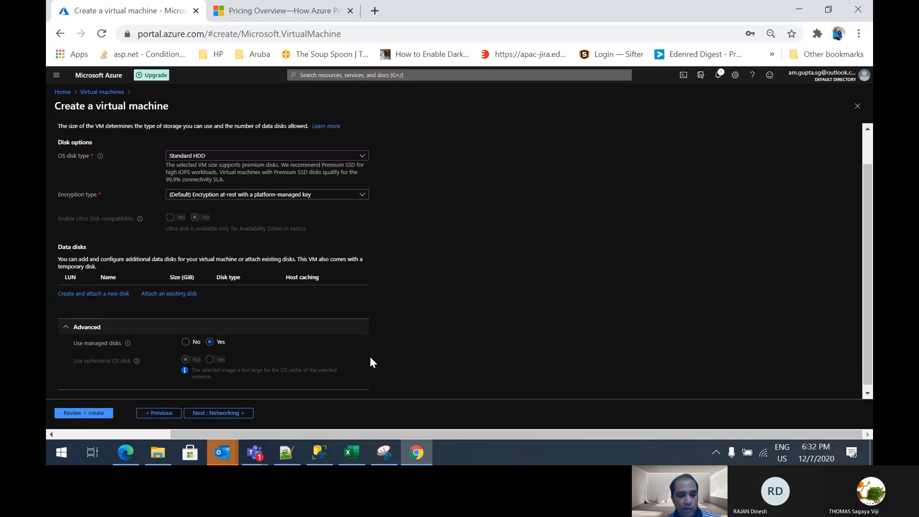
click(236, 414)
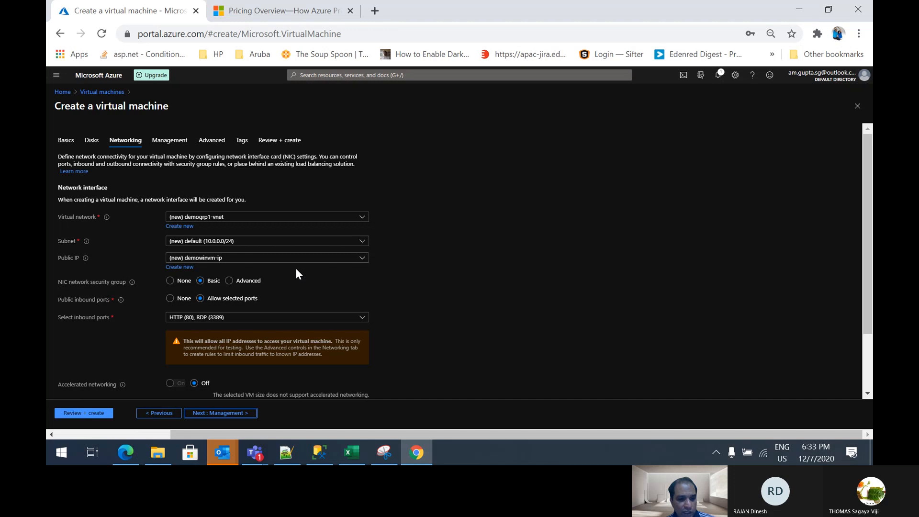
scroll(297, 269, down, 2)
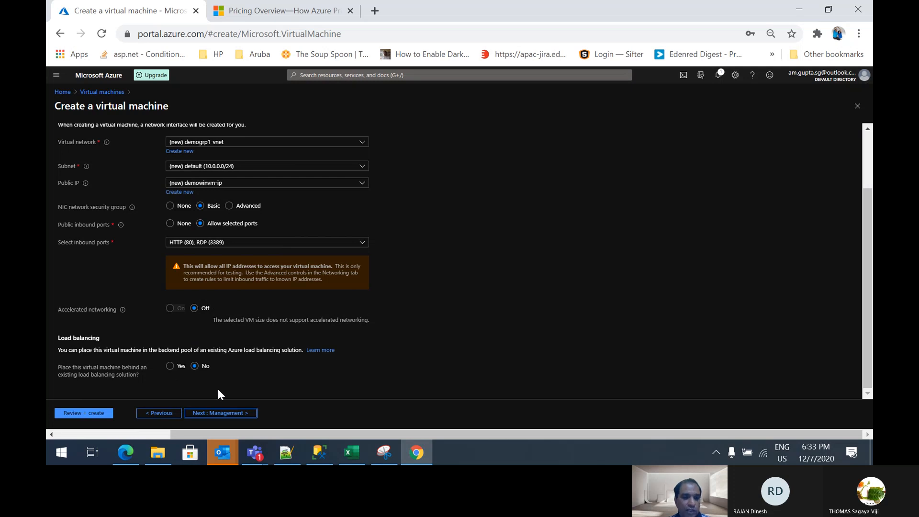
scroll(263, 383, up, 1)
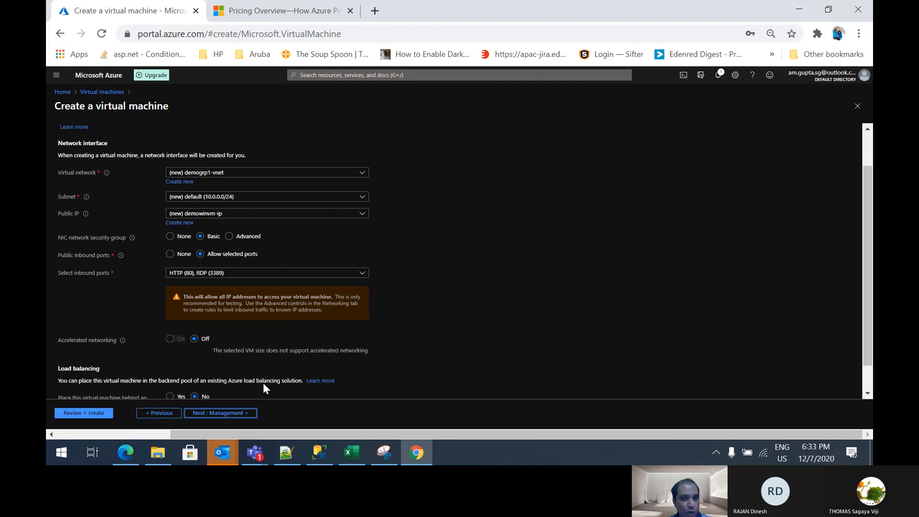
scroll(263, 383, down, 1)
scroll(263, 383, up, 2)
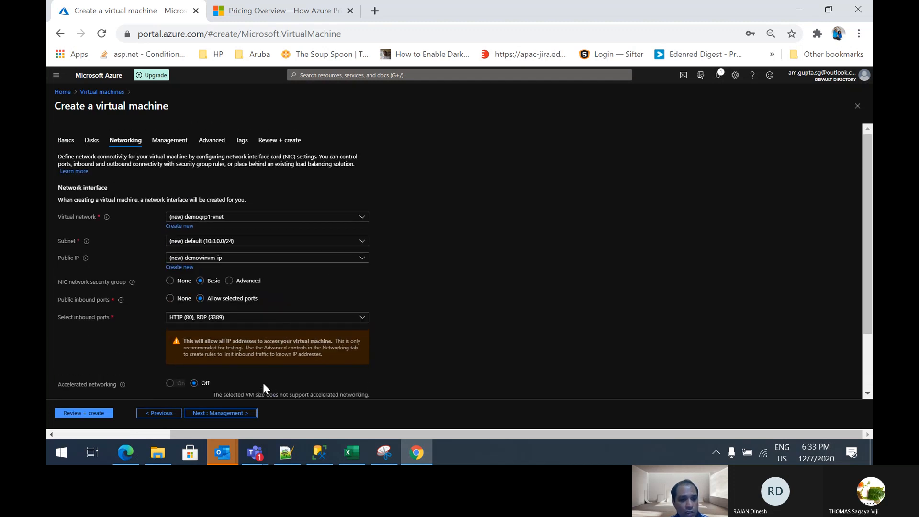
scroll(263, 387, down, 2)
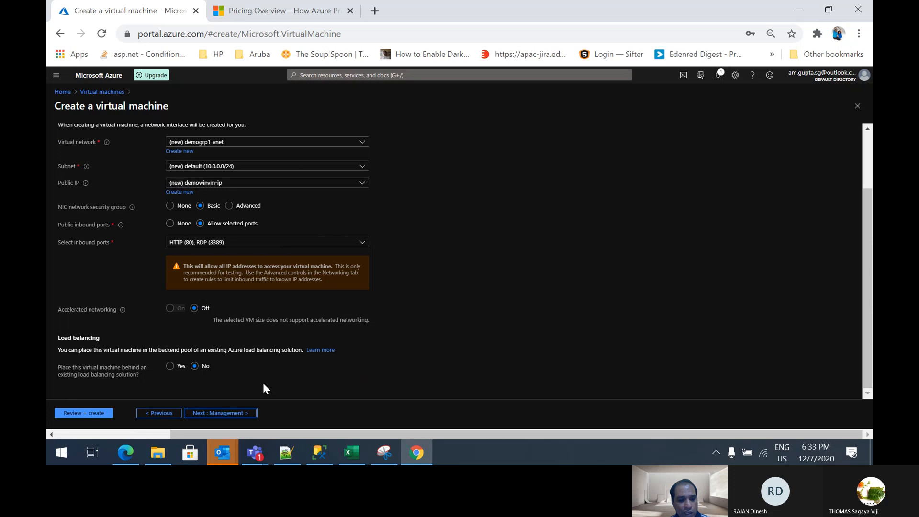
scroll(263, 383, up, 2)
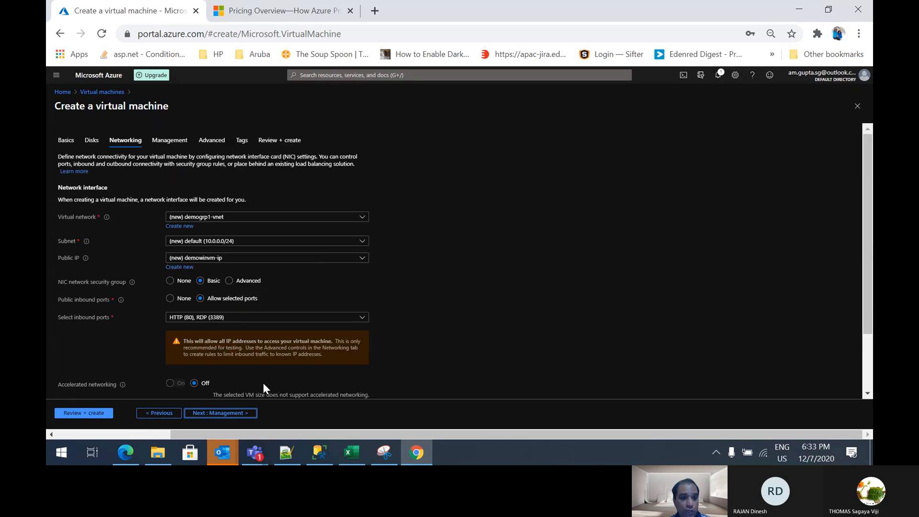
Review the management settings for security, monitoring, identity, auto-shutdown, backup and guest OS updates
click(218, 414)
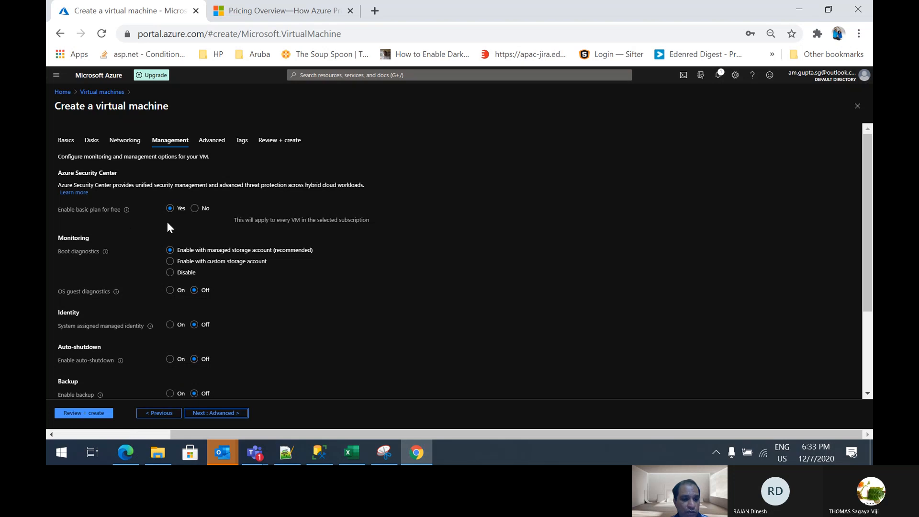
scroll(341, 332, down, 2)
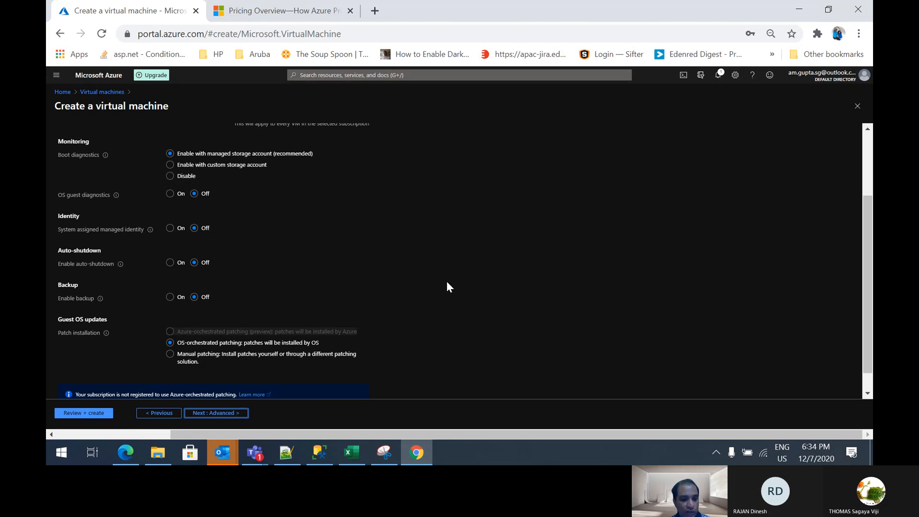
scroll(447, 282, down, 1)
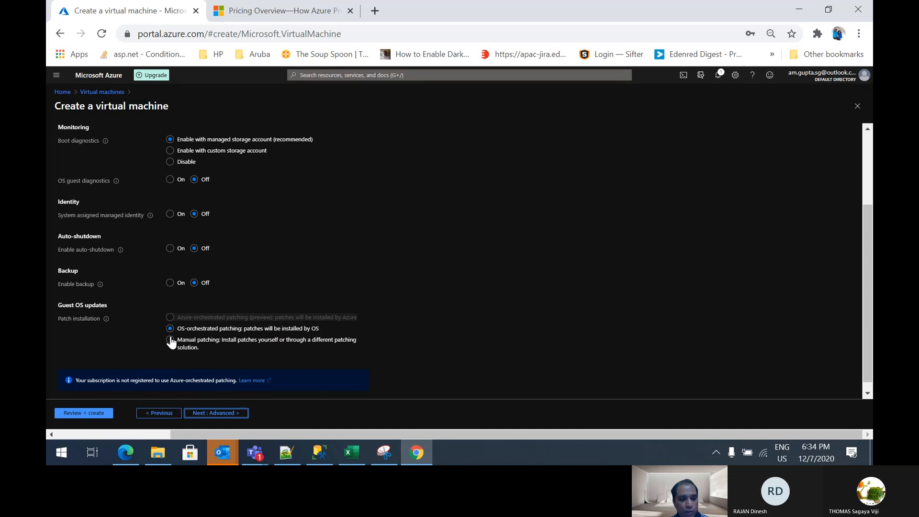
scroll(288, 347, up, 2)
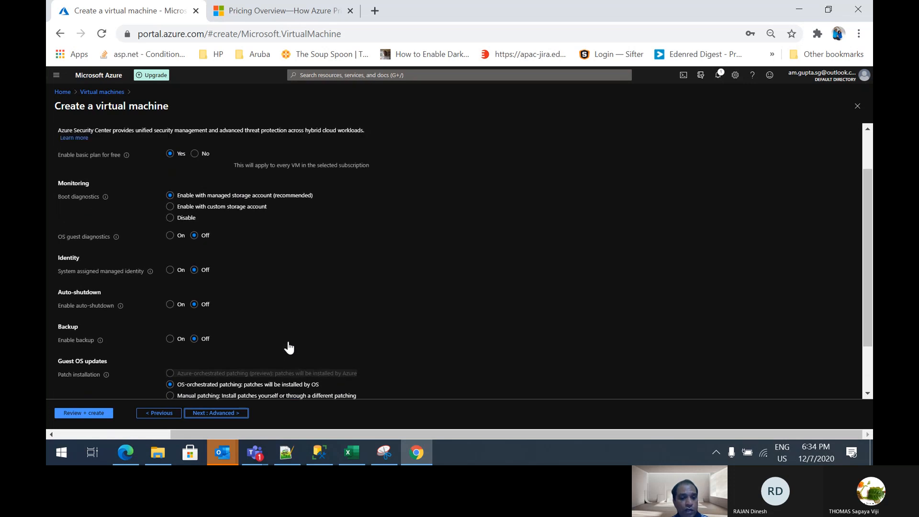
scroll(289, 347, up, 3)
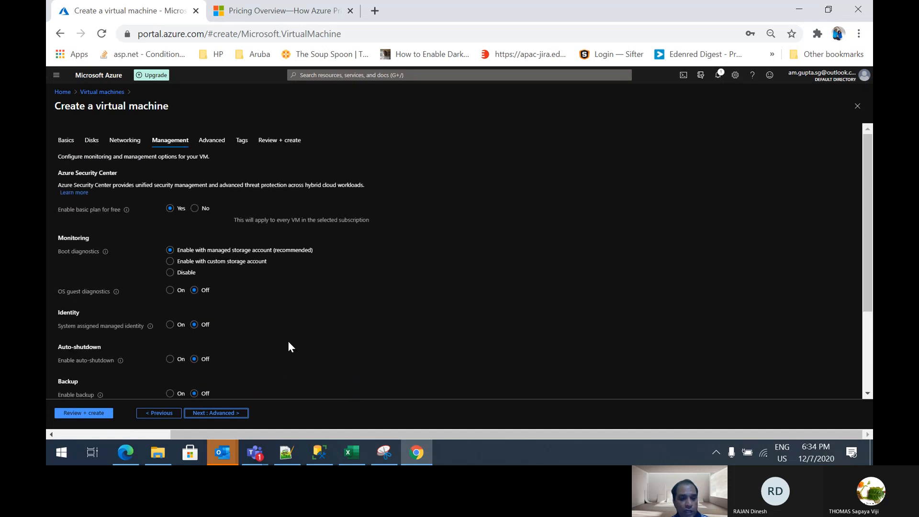
Review the advanced and tag settings, and run the final validation of the virtual machine configuration
click(210, 139)
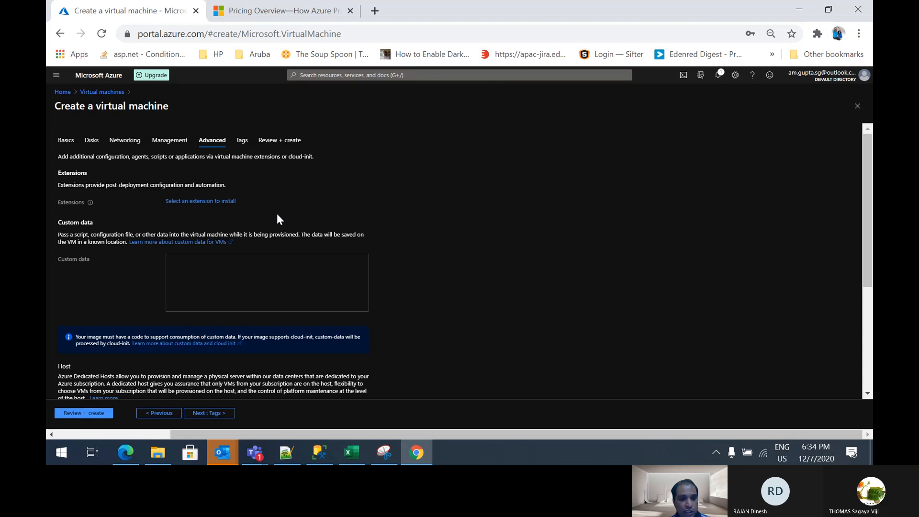
scroll(258, 276, down, 4)
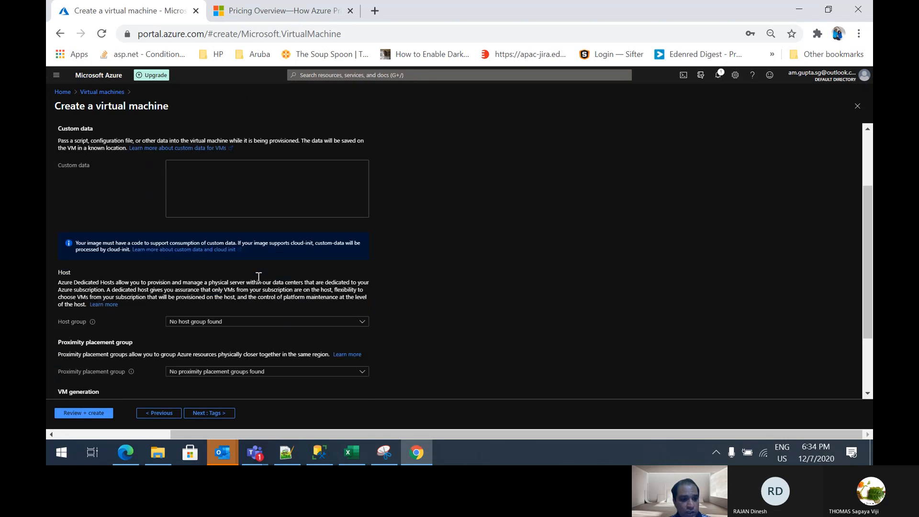
scroll(258, 277, down, 1)
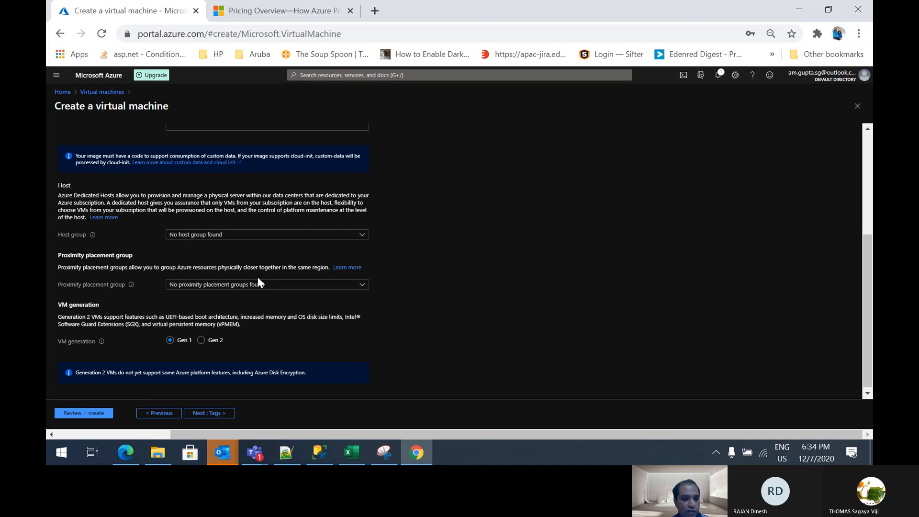
scroll(258, 277, up, 4)
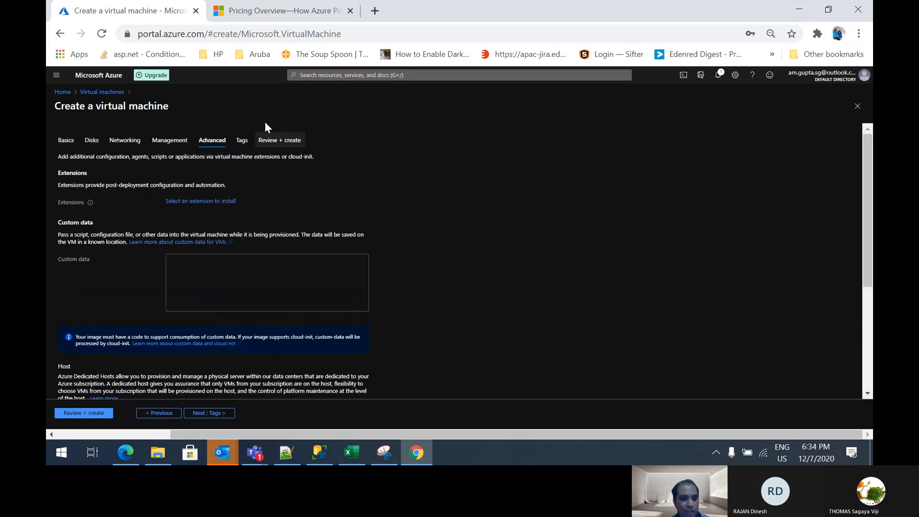
click(242, 139)
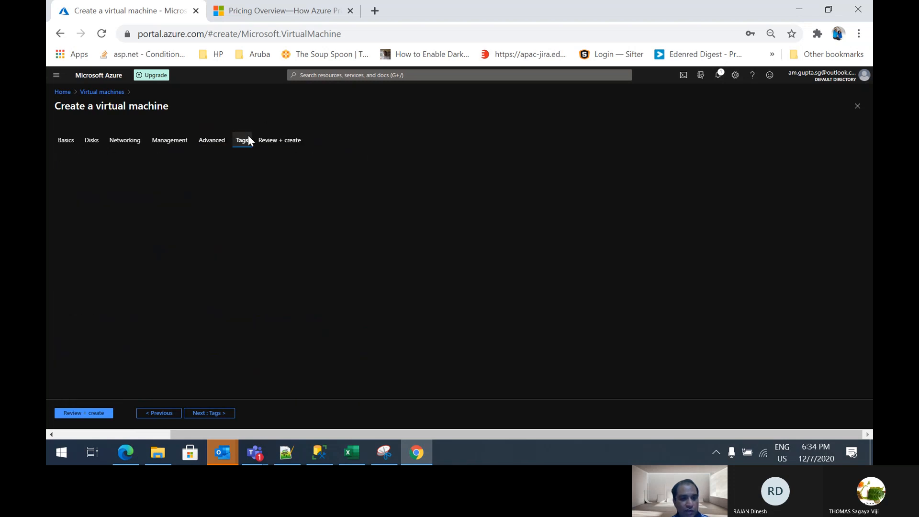
click(281, 143)
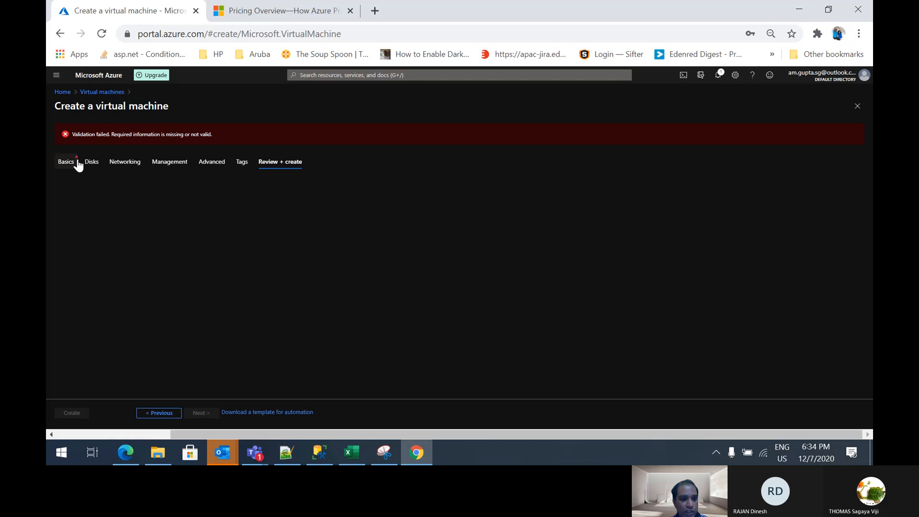
Return to the basic settings and change the availability option to Availability zone, using zone 1
click(62, 163)
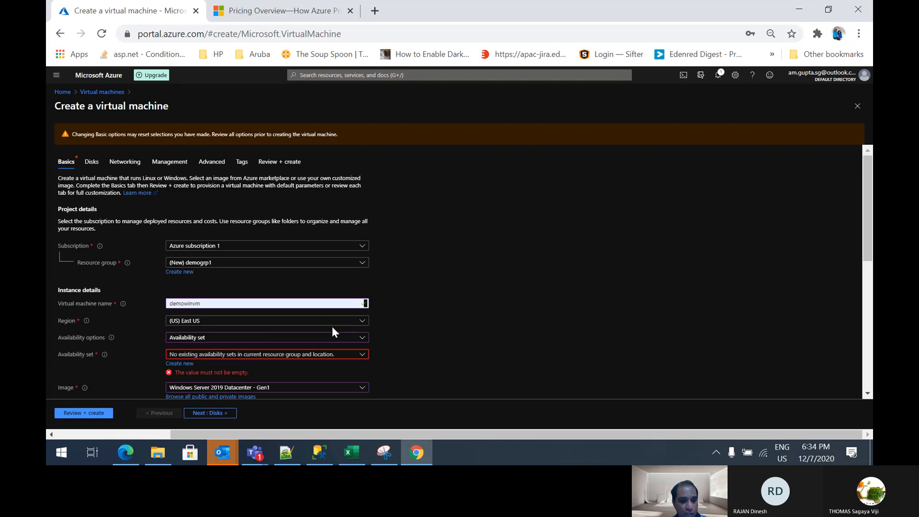
click(313, 356)
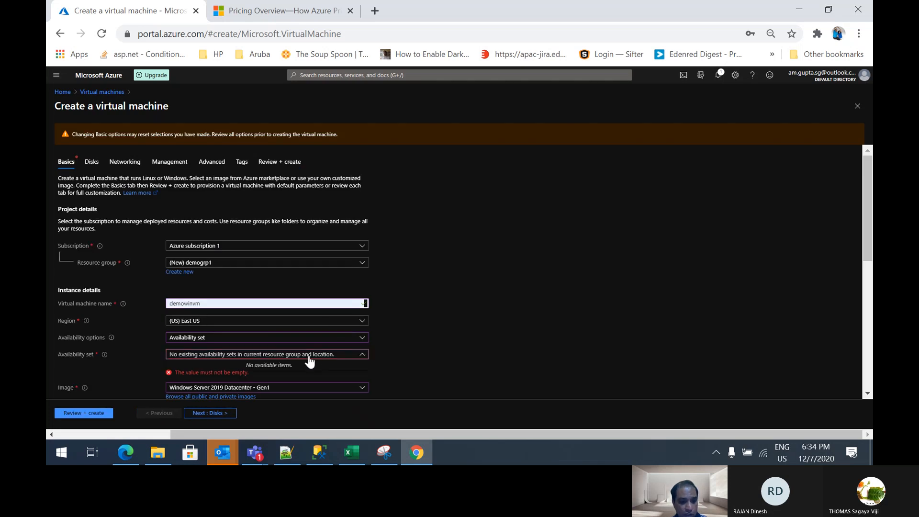
click(321, 357)
click(347, 338)
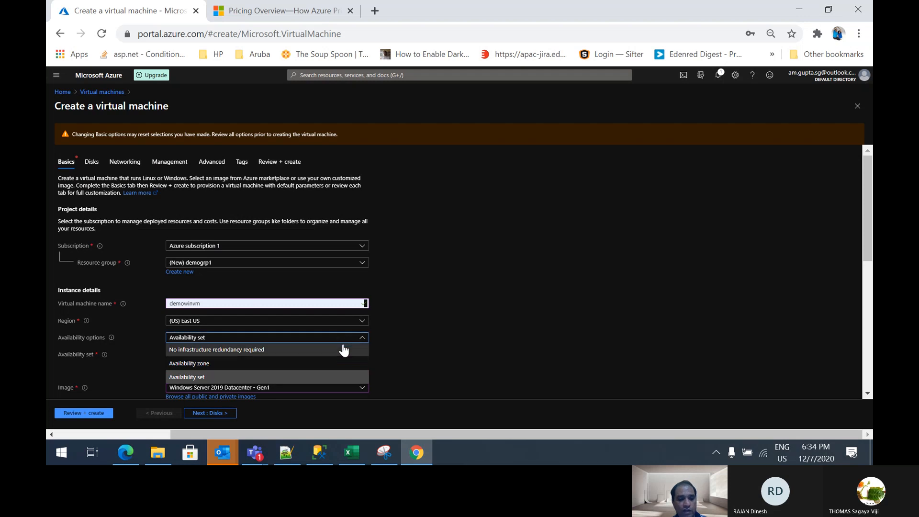
click(264, 364)
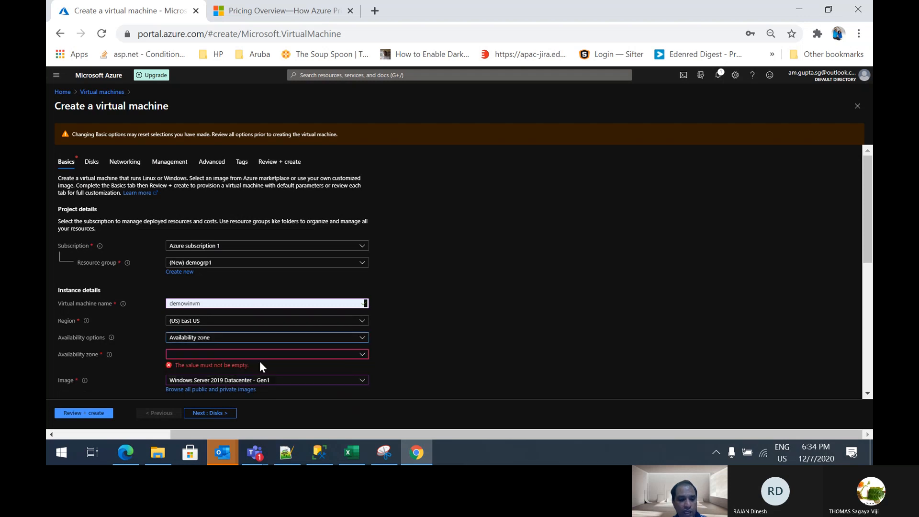
click(363, 356)
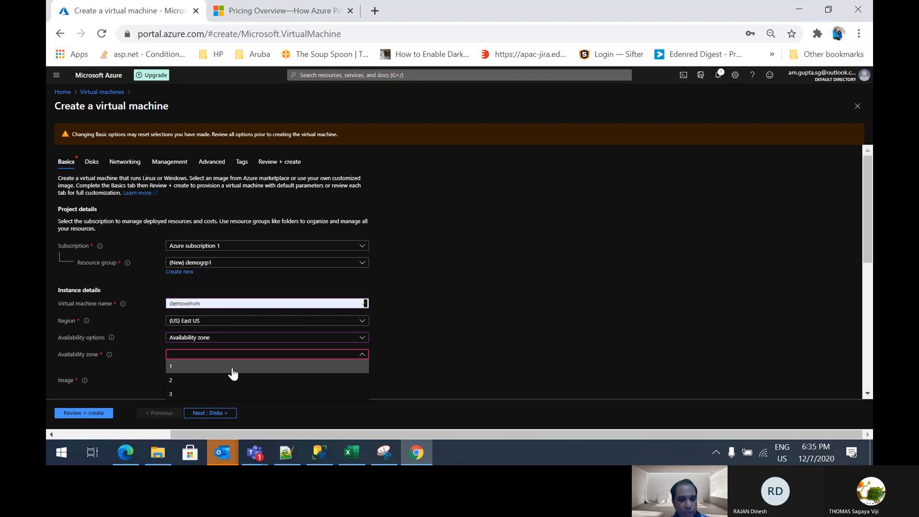
click(233, 367)
Proceed through the remaining configuration pages with their settings kept and rerun the final validation
scroll(513, 335, down, 1)
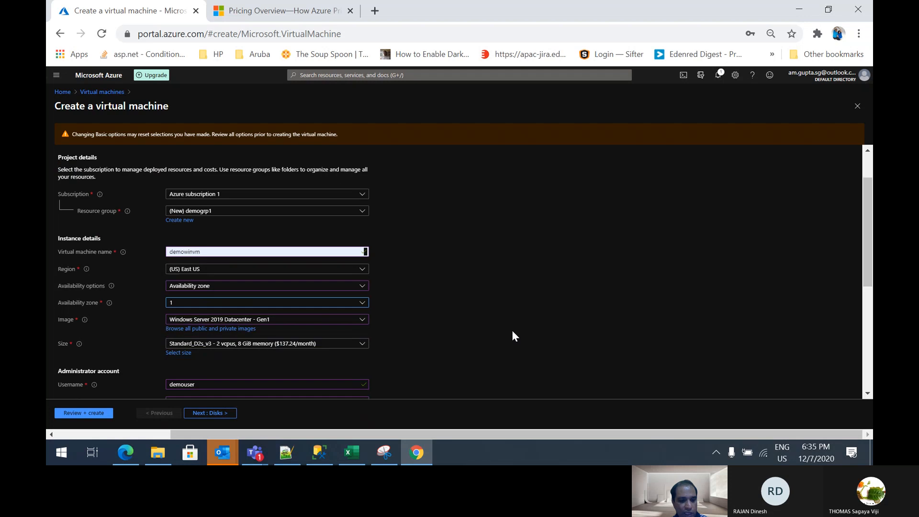
scroll(512, 333, down, 5)
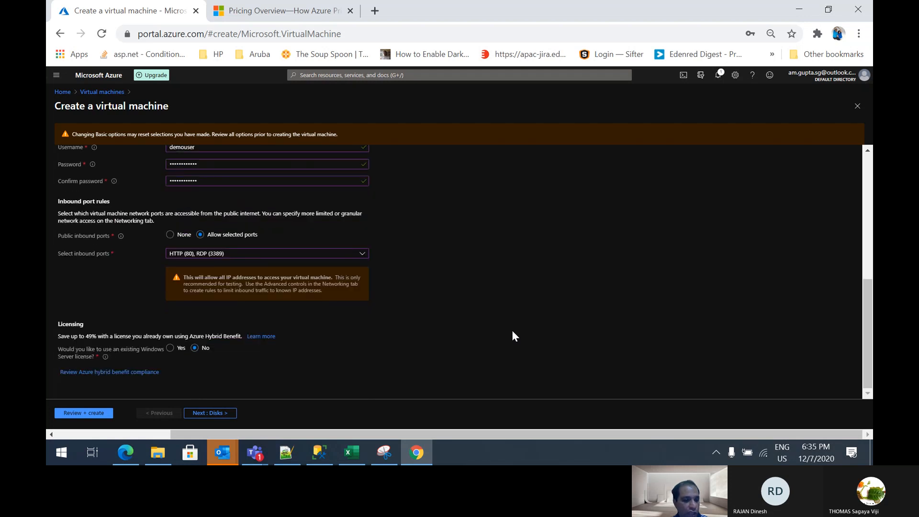
click(210, 414)
click(207, 414)
click(206, 414)
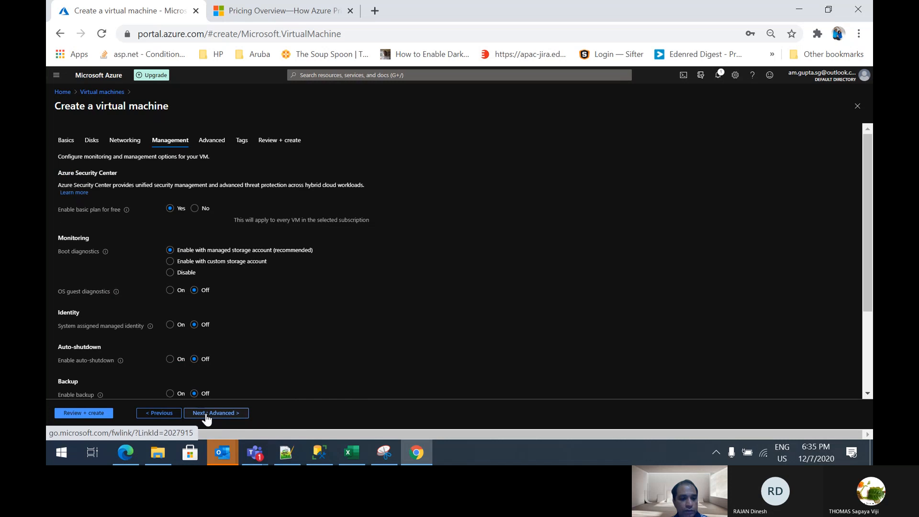
click(206, 415)
click(206, 415)
click(206, 415)
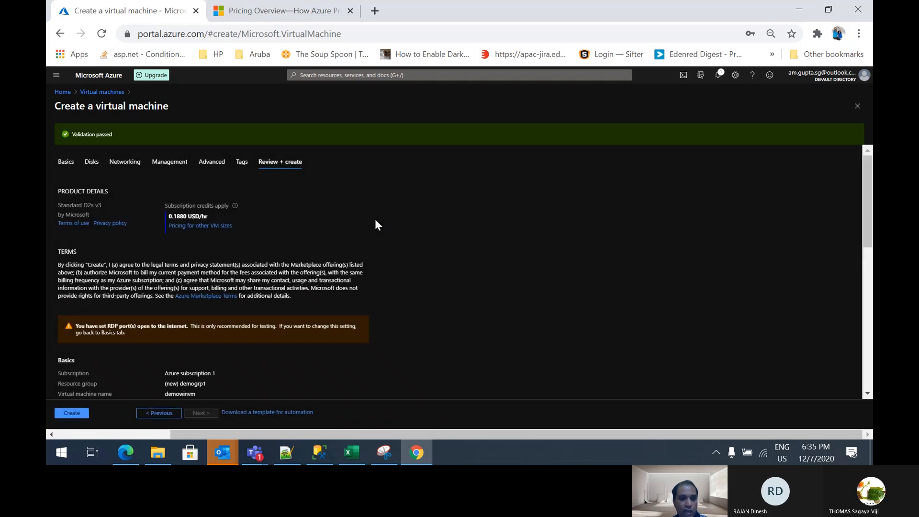
Review the summary of basics, disks, networking, management and advanced settings, and create the virtual machine
scroll(378, 295, down, 3)
scroll(380, 297, up, 1)
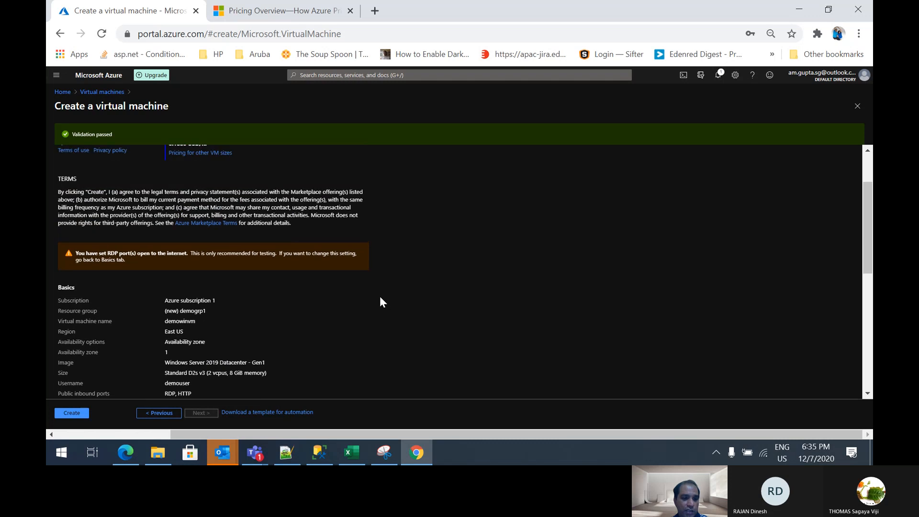
scroll(381, 297, down, 1)
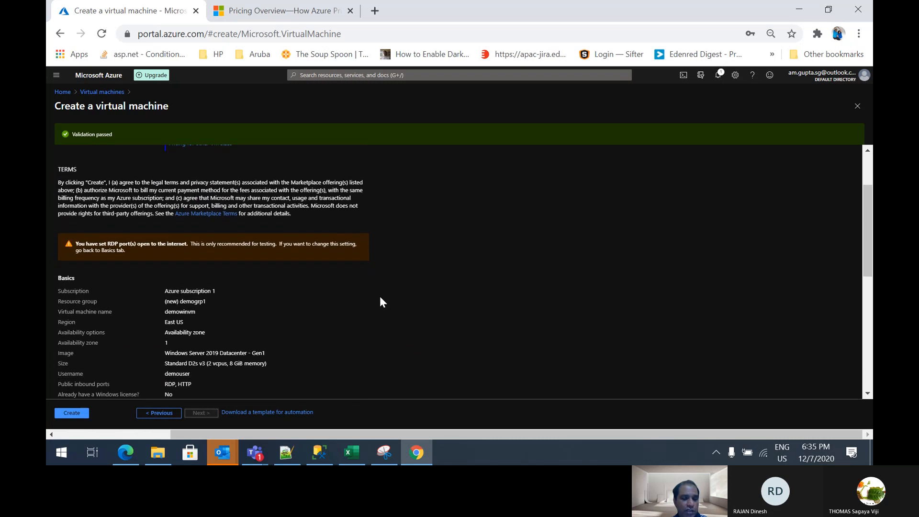
scroll(380, 297, up, 2)
scroll(380, 297, down, 1)
scroll(380, 297, down, 1)
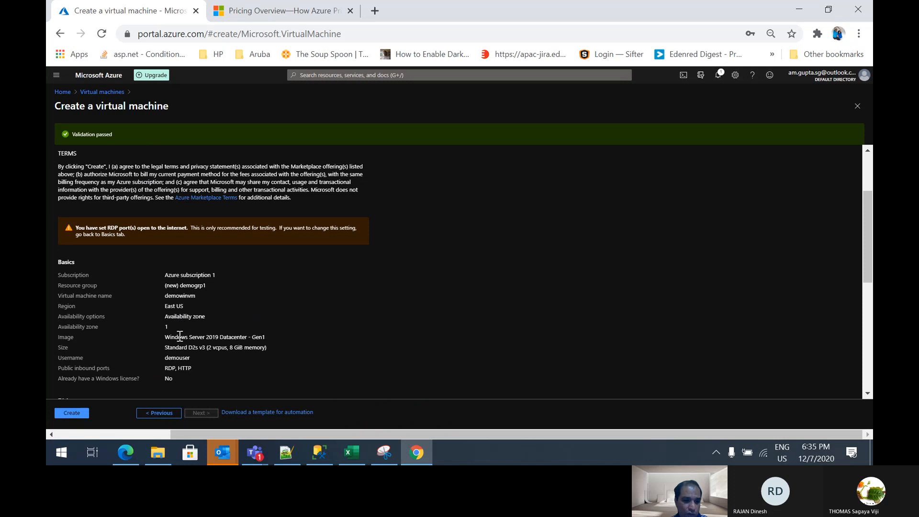
scroll(226, 378, down, 1)
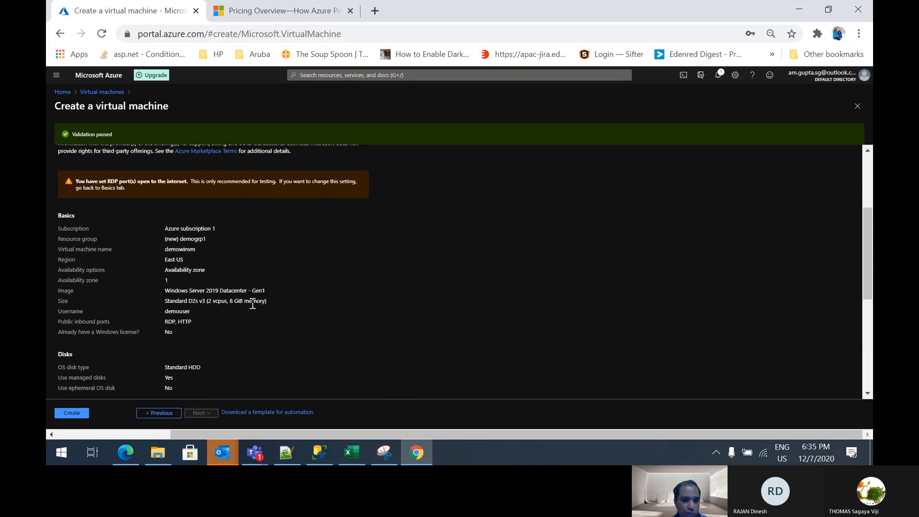
scroll(253, 303, down, 1)
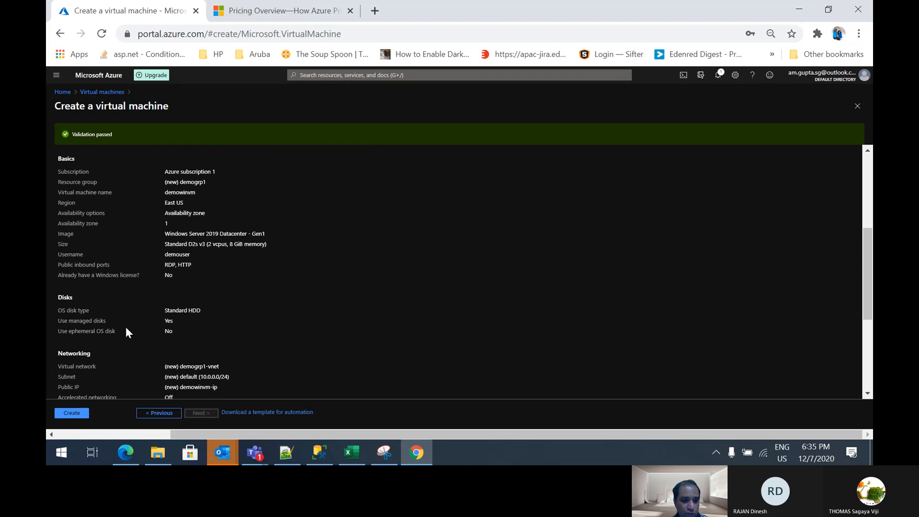
scroll(171, 347, down, 3)
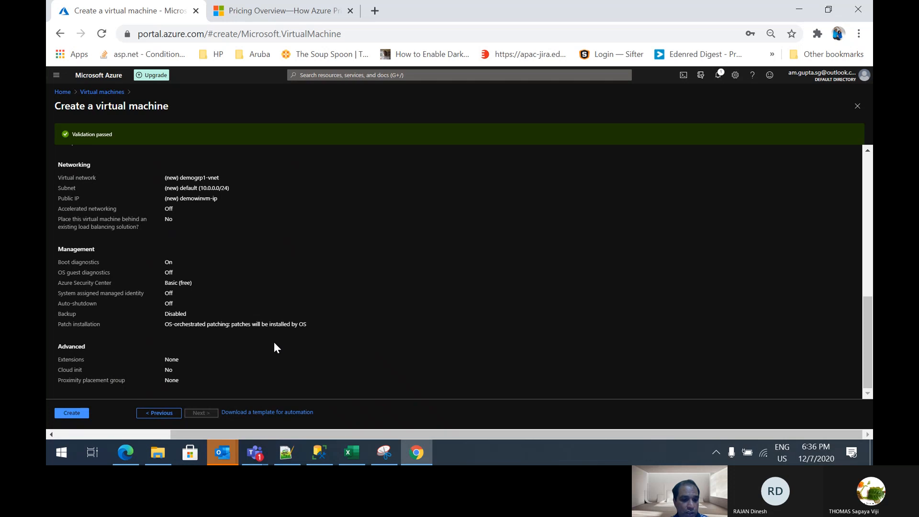
click(71, 413)
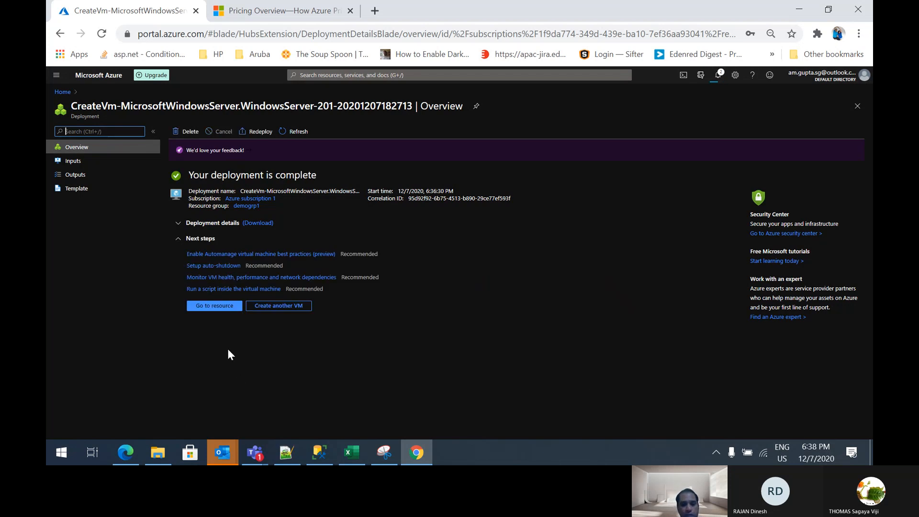
Open the deployed demowinvm resource and download its RDP file for the public IP address and port 3389
click(215, 306)
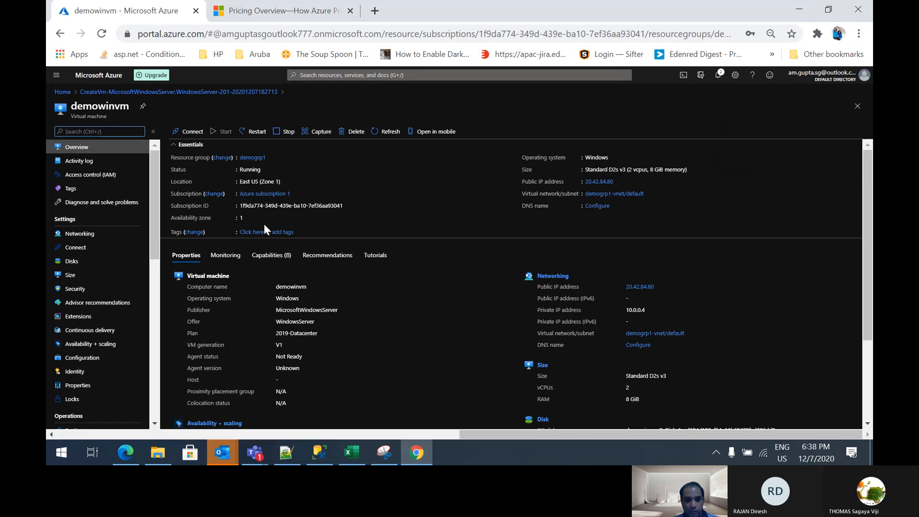
scroll(264, 177, down, 1)
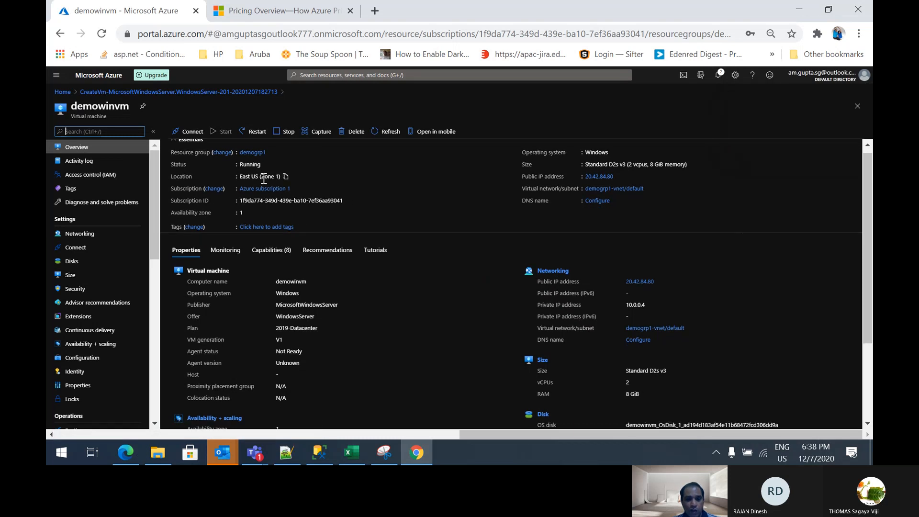
click(190, 136)
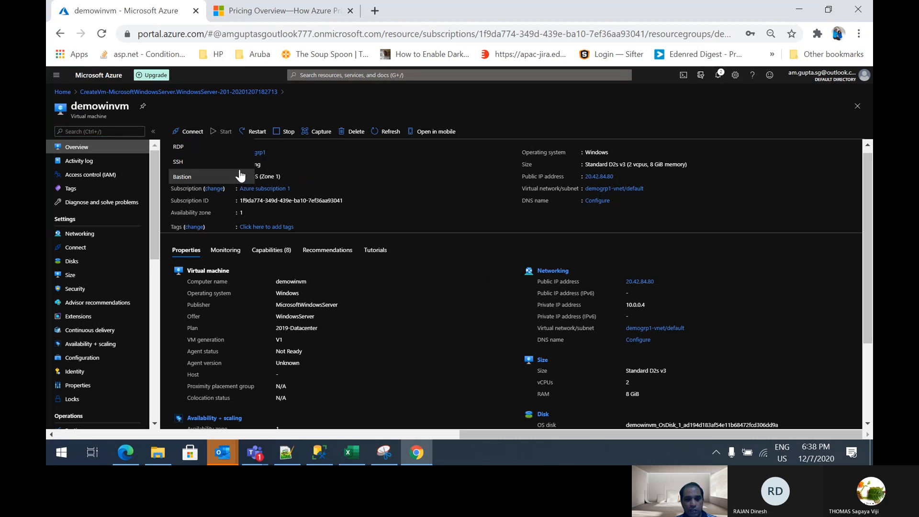
click(192, 148)
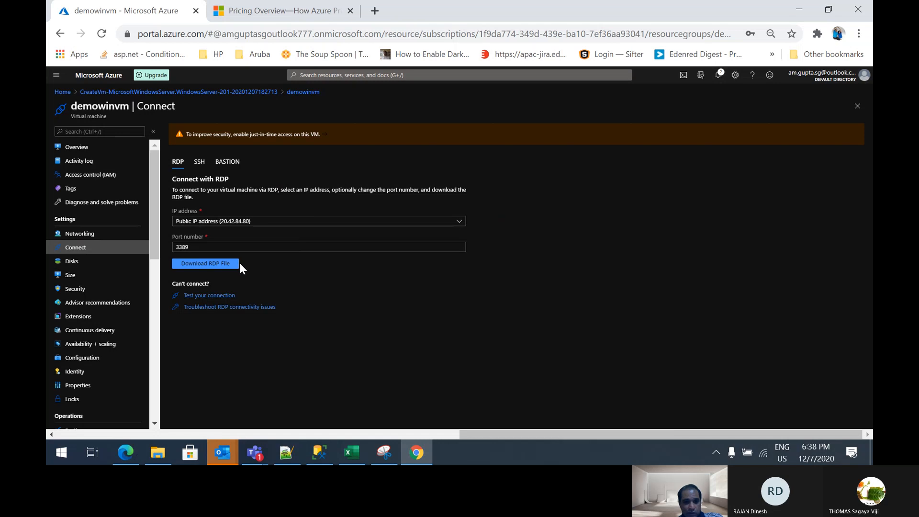
click(209, 268)
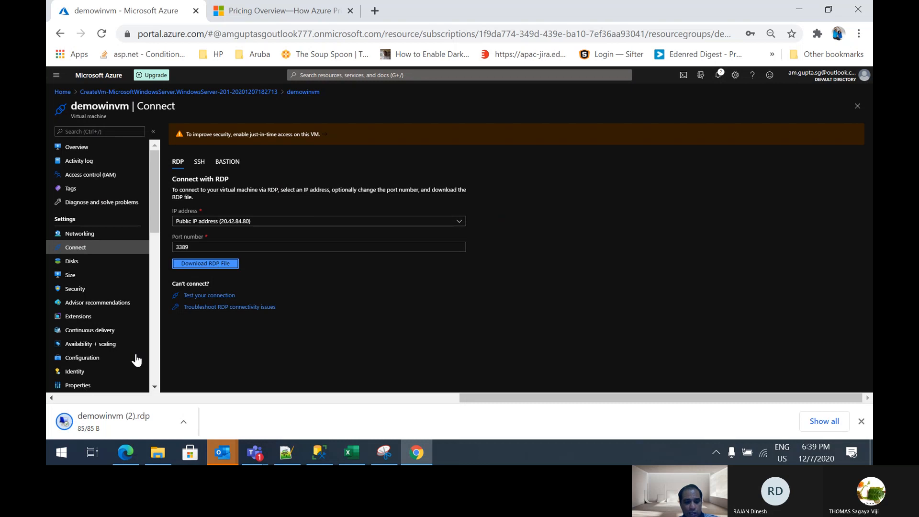
Start the remote connection from the downloaded demowinvm RDP file and choose to sign in with a different account
click(109, 423)
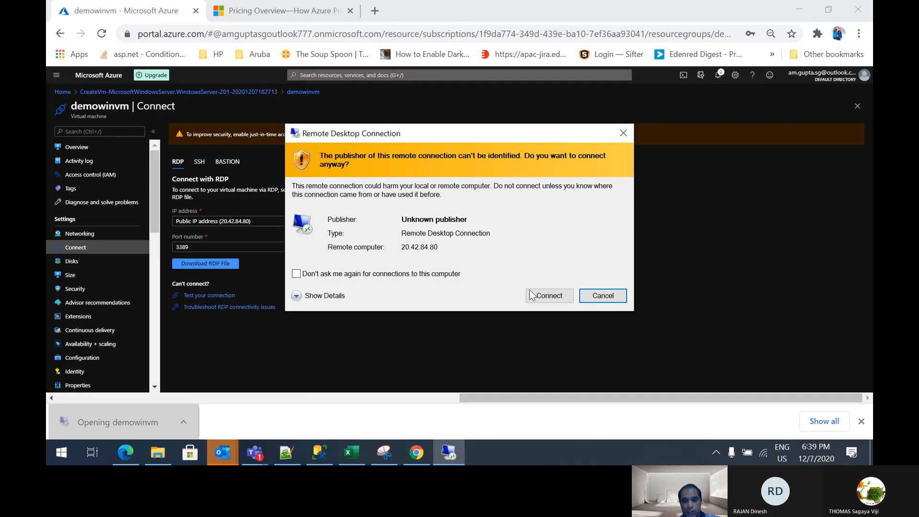
click(544, 297)
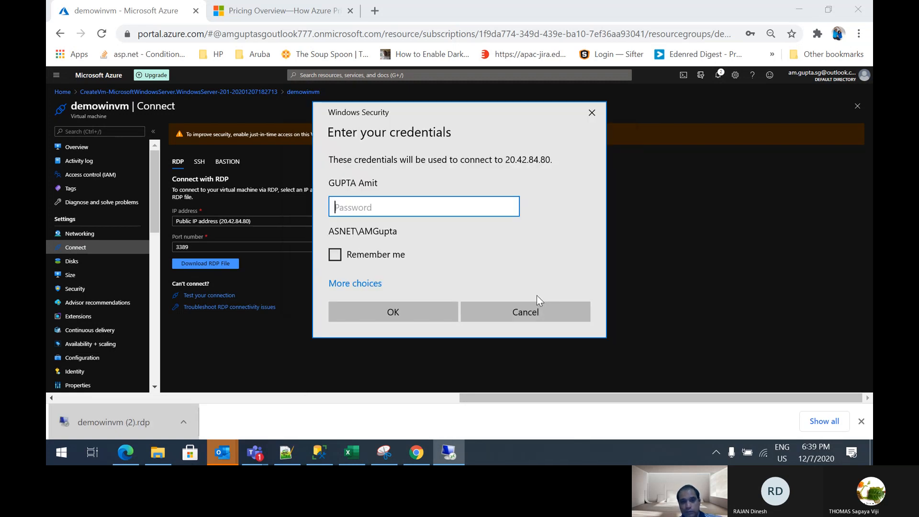
click(371, 283)
scroll(464, 338, down, 1)
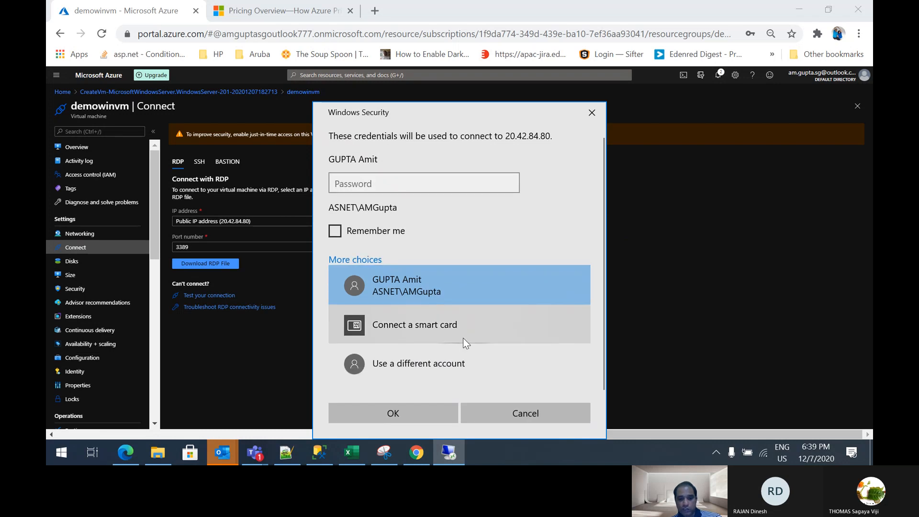
click(413, 370)
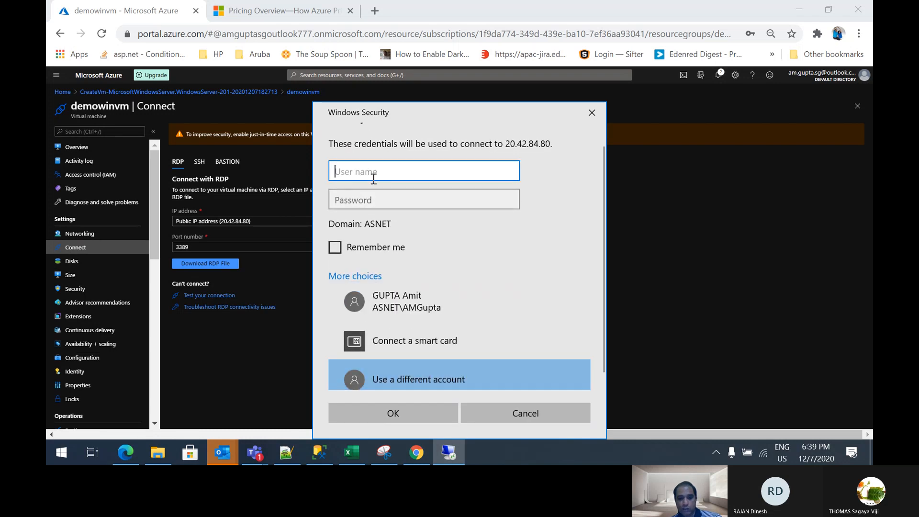
Sign in as demouser with the account password, and accept the remote computer's certificate without being asked again for this computer
text(demouser)
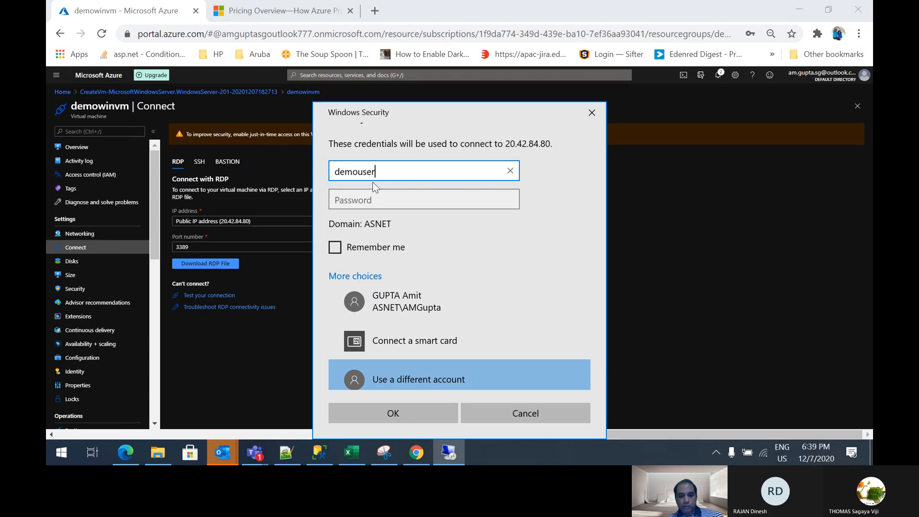
key(Tab)
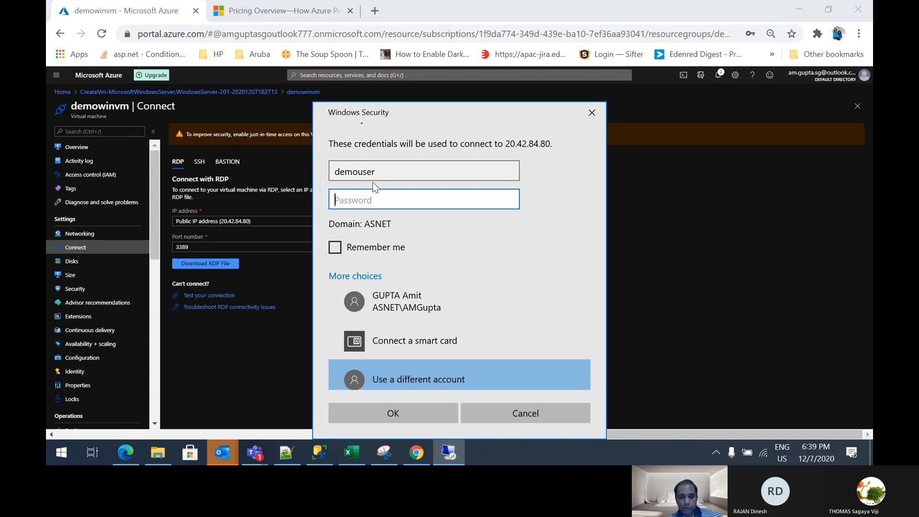
text(********)
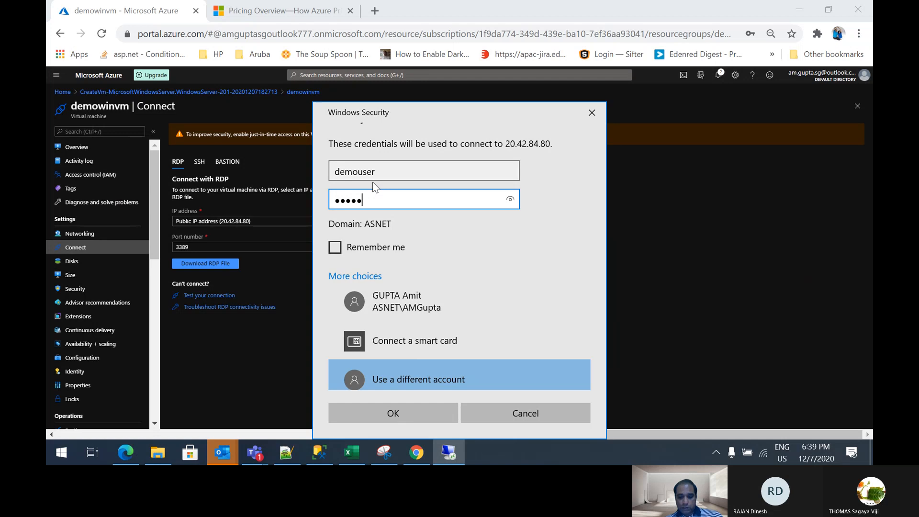
text(****)
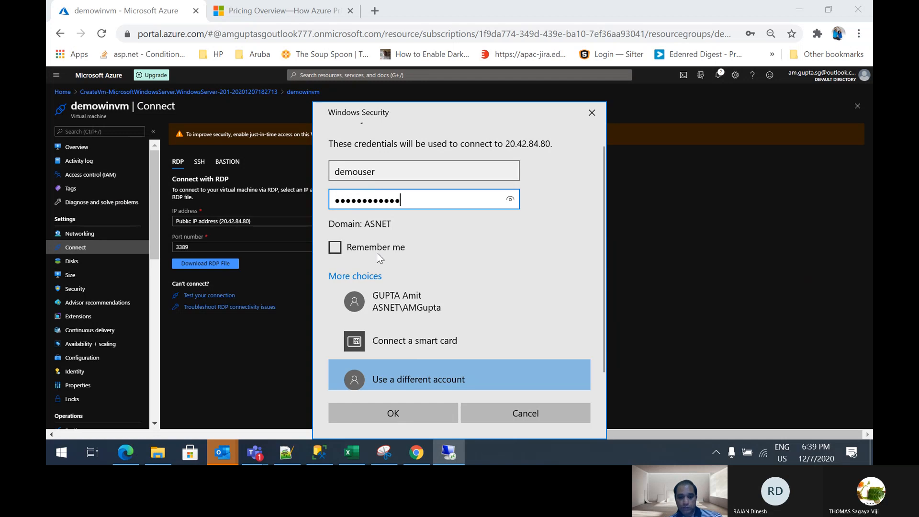
click(392, 414)
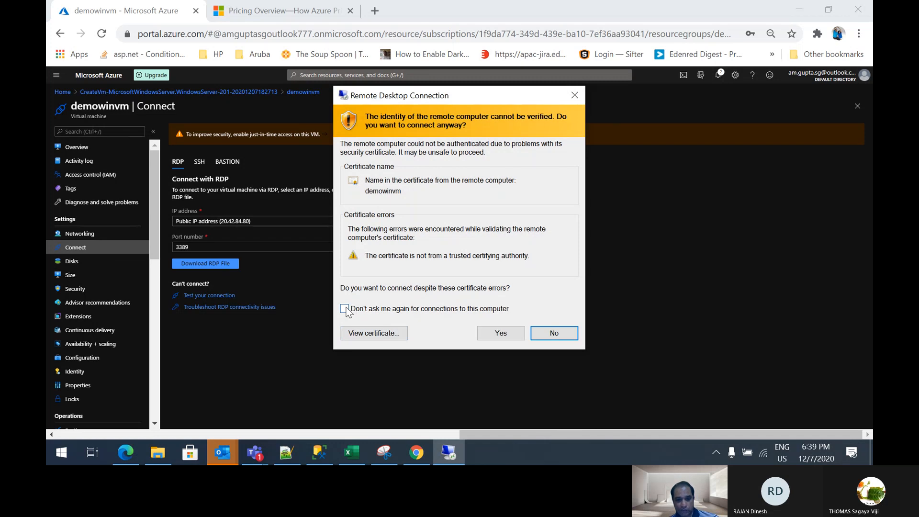
click(344, 309)
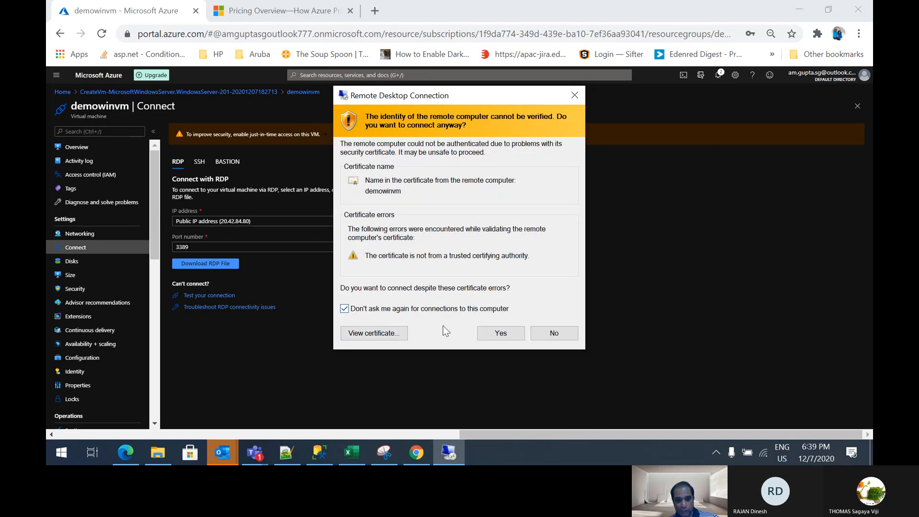
click(501, 334)
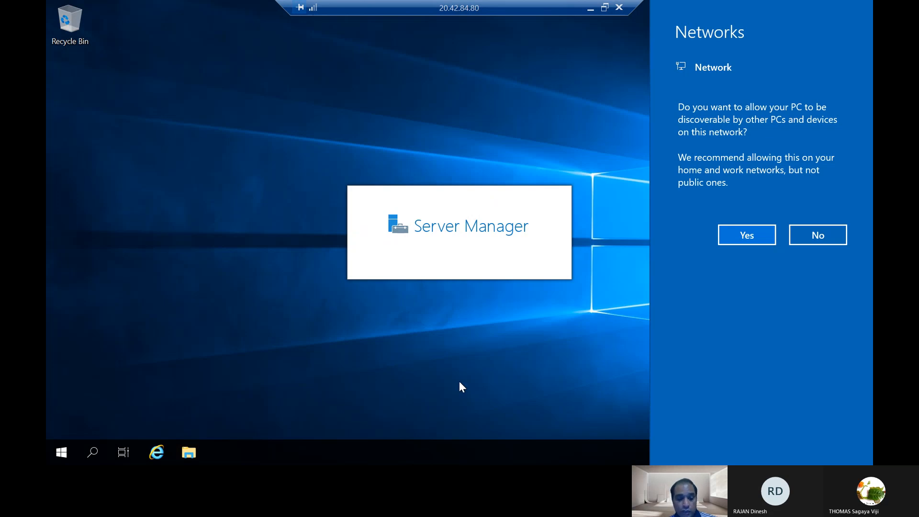
Open a maximized File Explorer on the remote server and view the drives under This PC
click(189, 452)
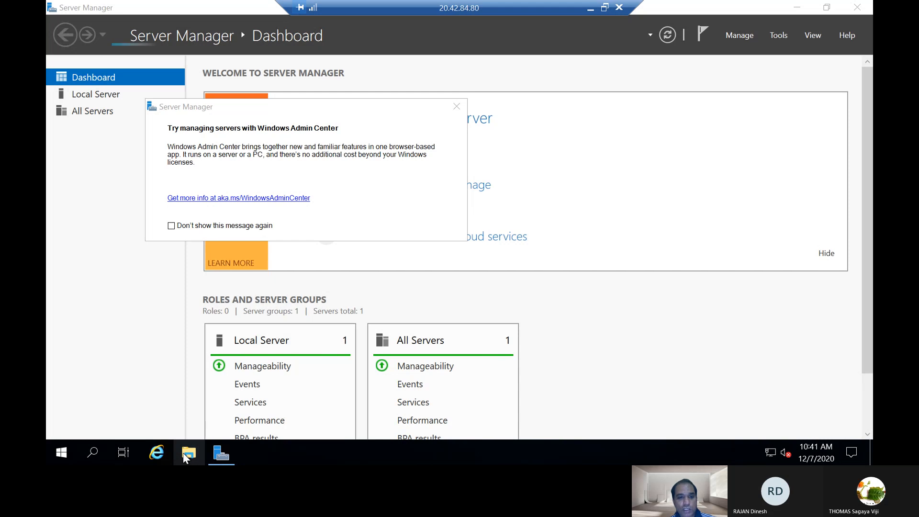
click(190, 453)
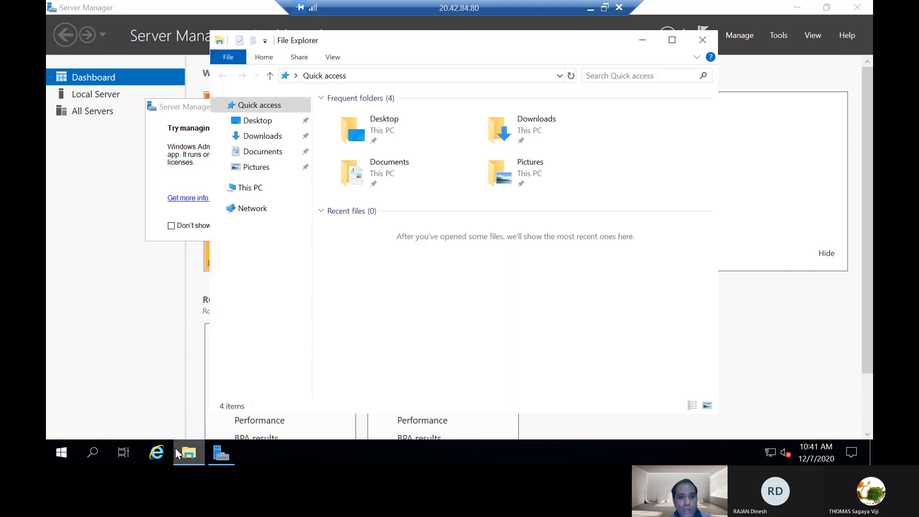
click(669, 42)
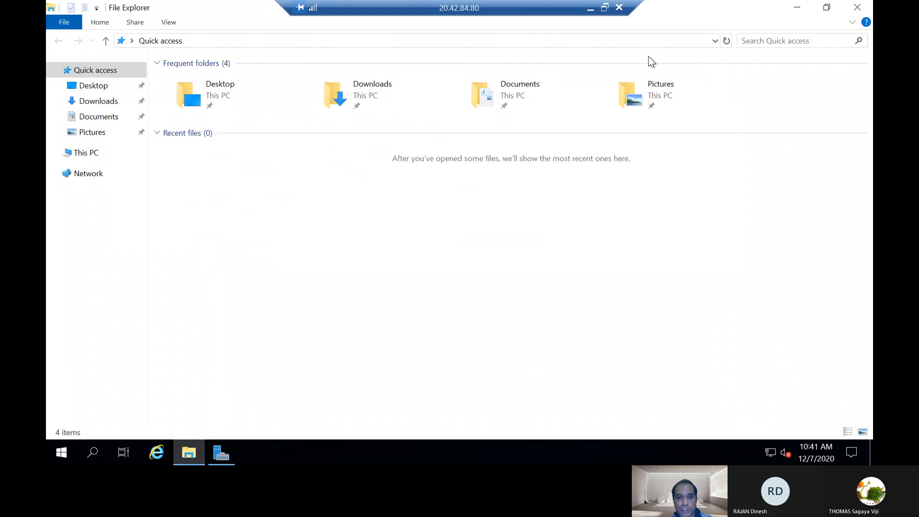
click(95, 153)
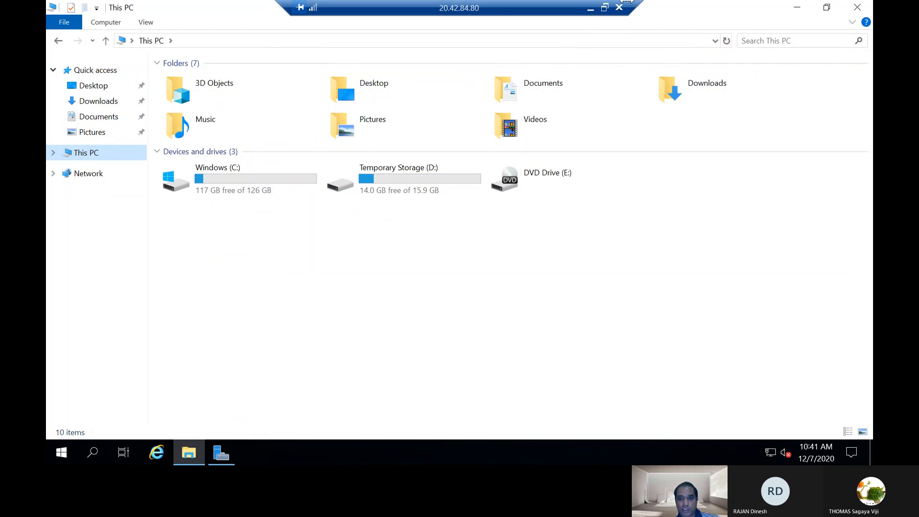
Minimize the remote desktop session, switch to the Microsoft Teams call and stop sharing the screen
click(590, 11)
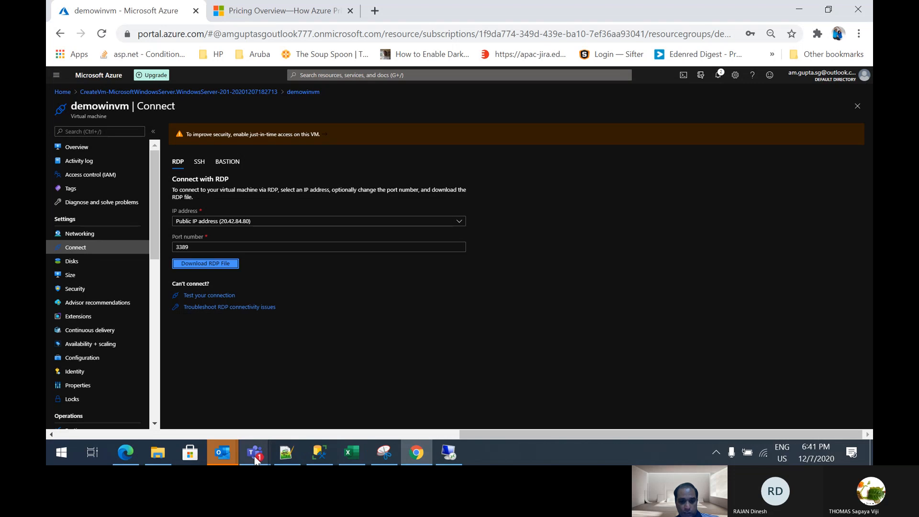
mouse_move(255, 456)
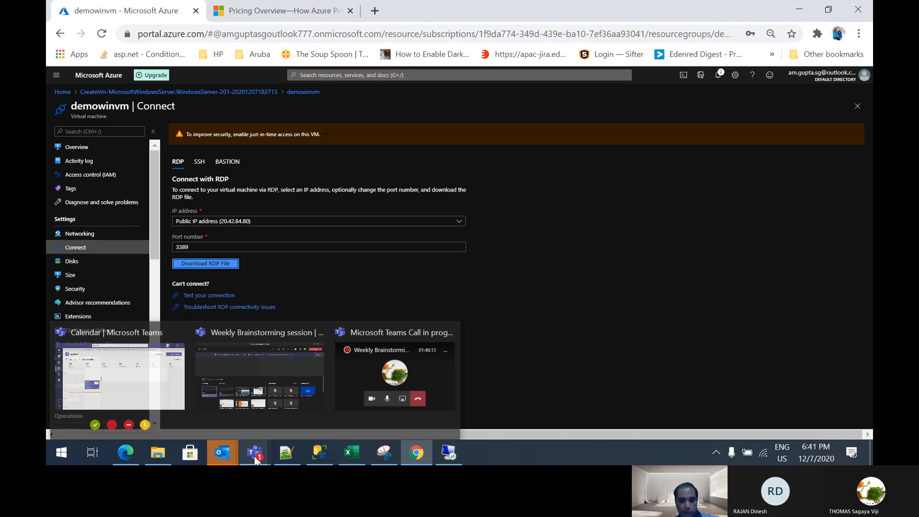
click(386, 371)
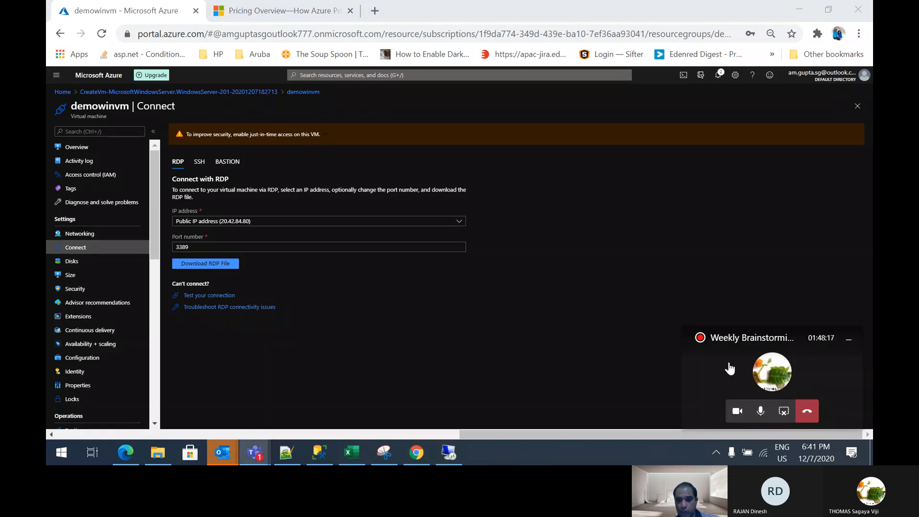
click(783, 413)
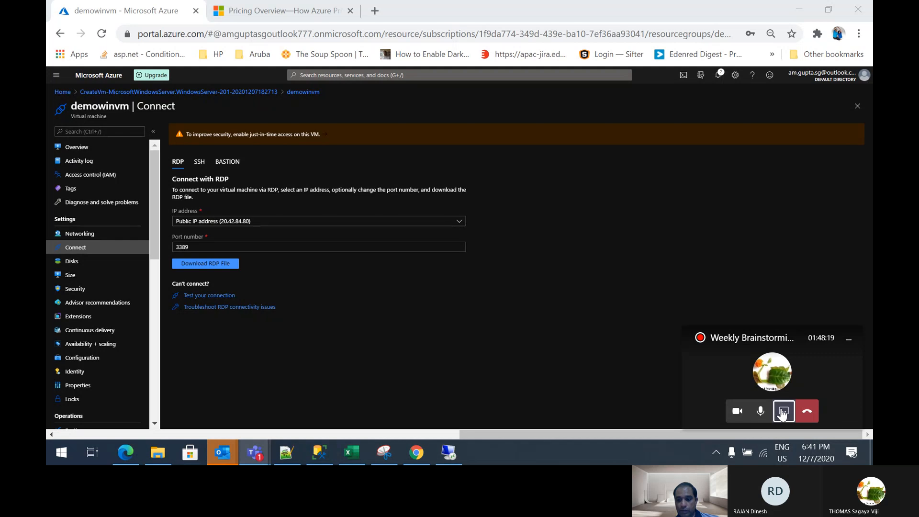